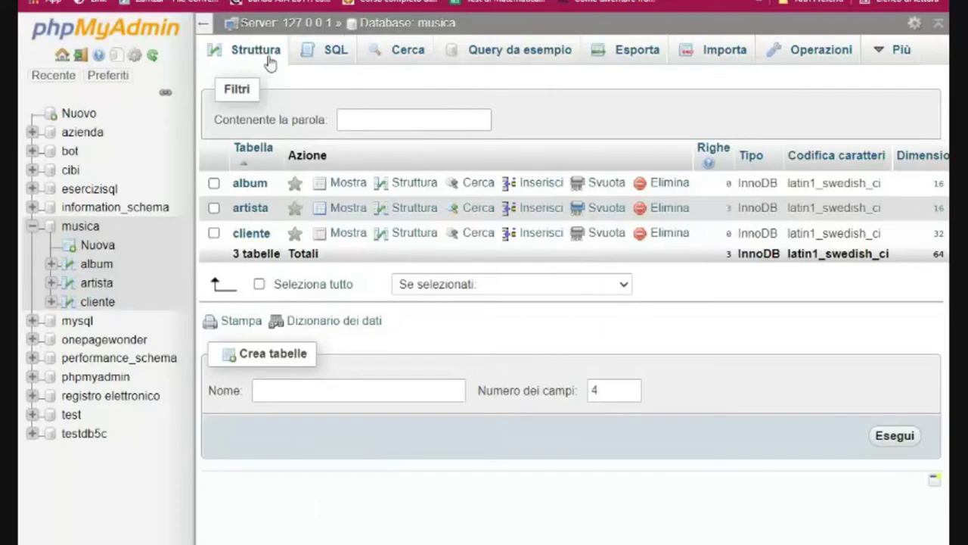
Step: Examine the database-level operations for musica, including creating tables, renaming, dropping, copying and changing the character encoding
click(803, 53)
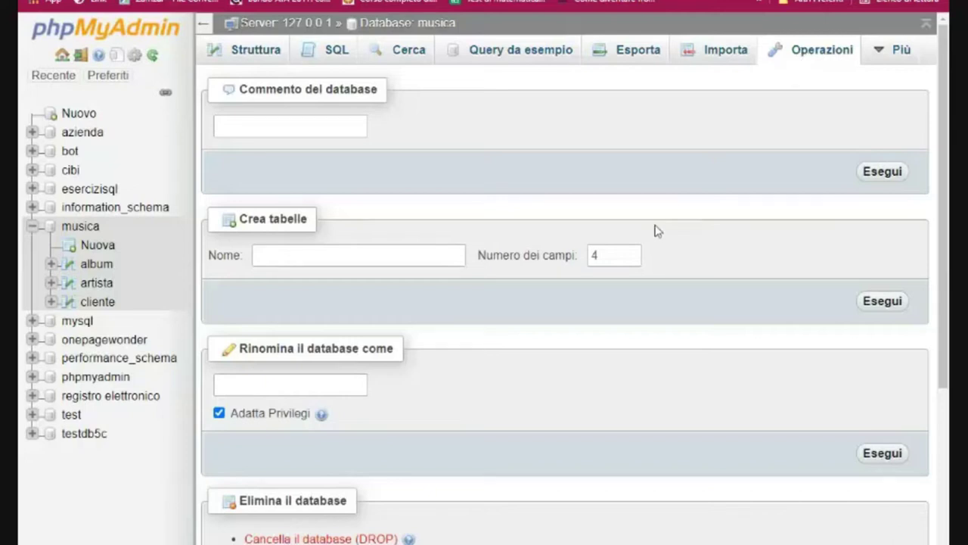
scroll(655, 231, down, 1)
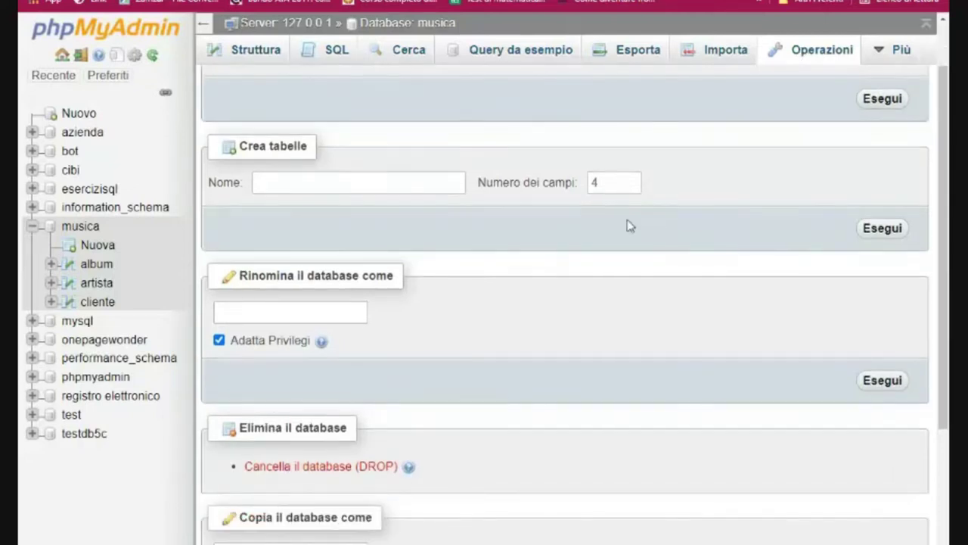
scroll(270, 291, up, 1)
scroll(228, 313, down, 1)
scroll(228, 313, down, 1)
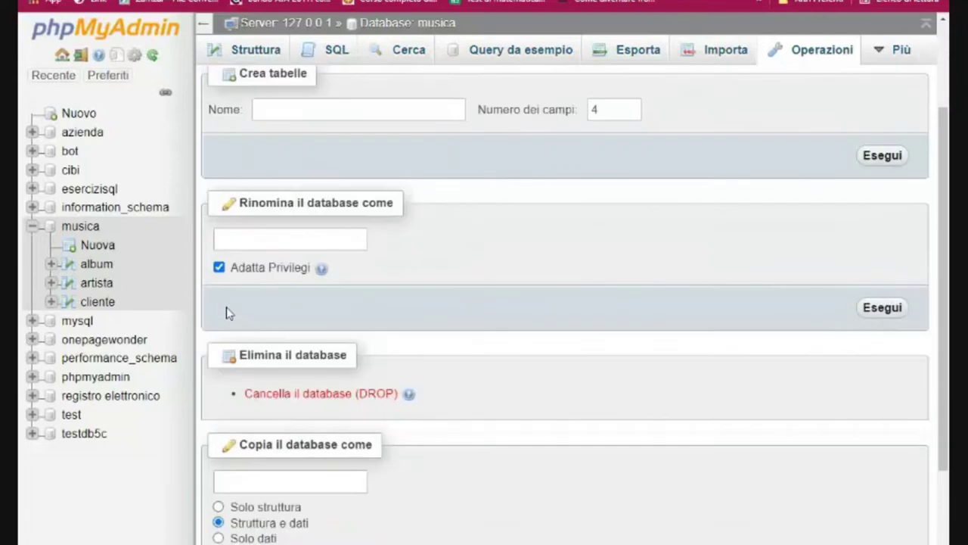
click(268, 241)
scroll(536, 275, down, 2)
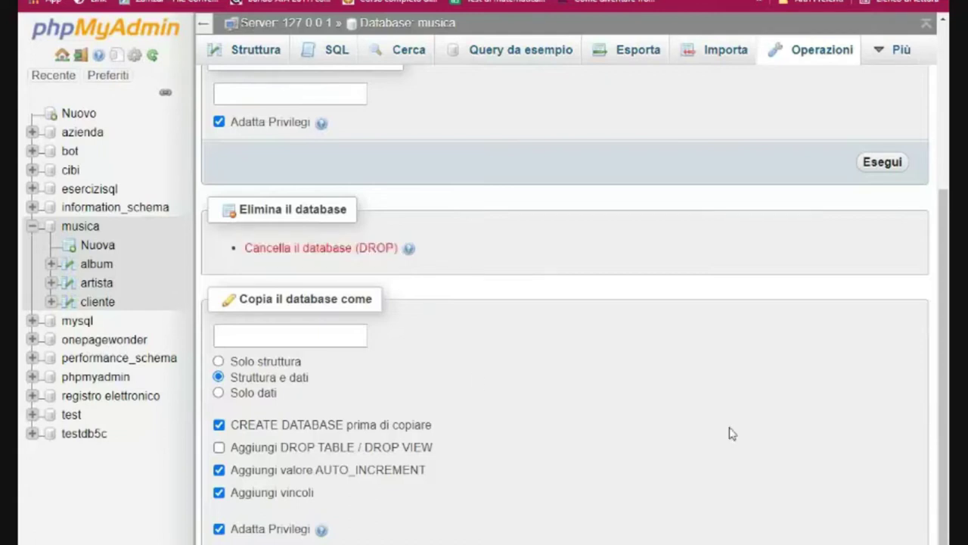
scroll(768, 401, down, 1)
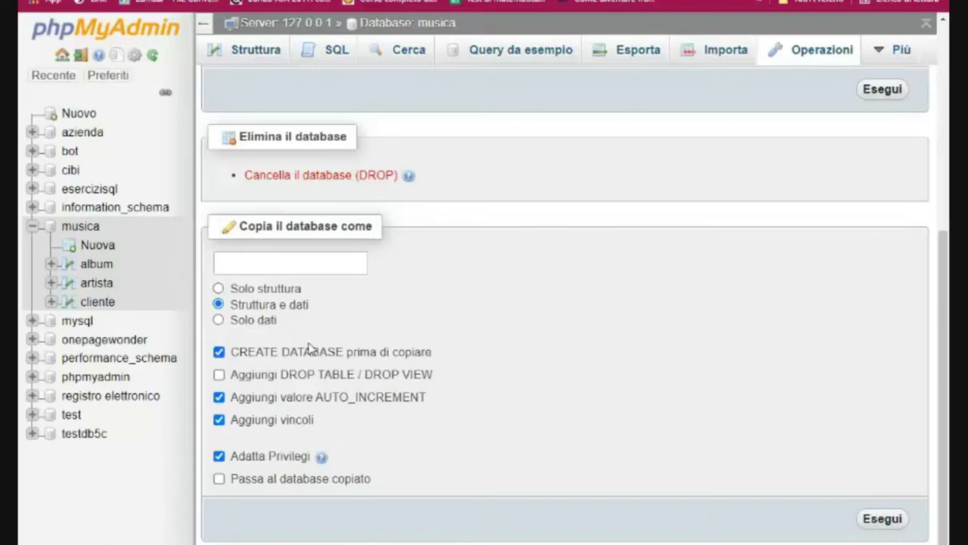
scroll(615, 332, down, 1)
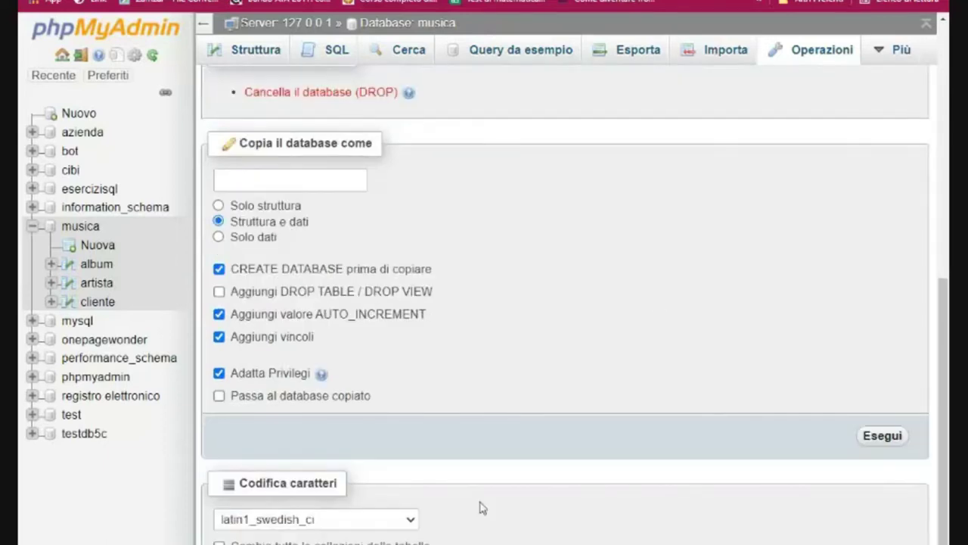
scroll(692, 391, up, 5)
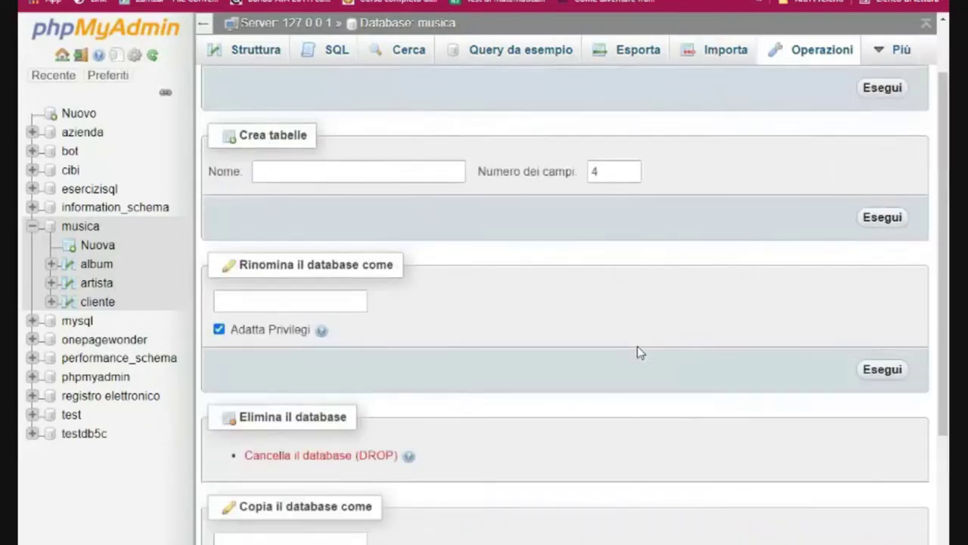
scroll(639, 353, up, 1)
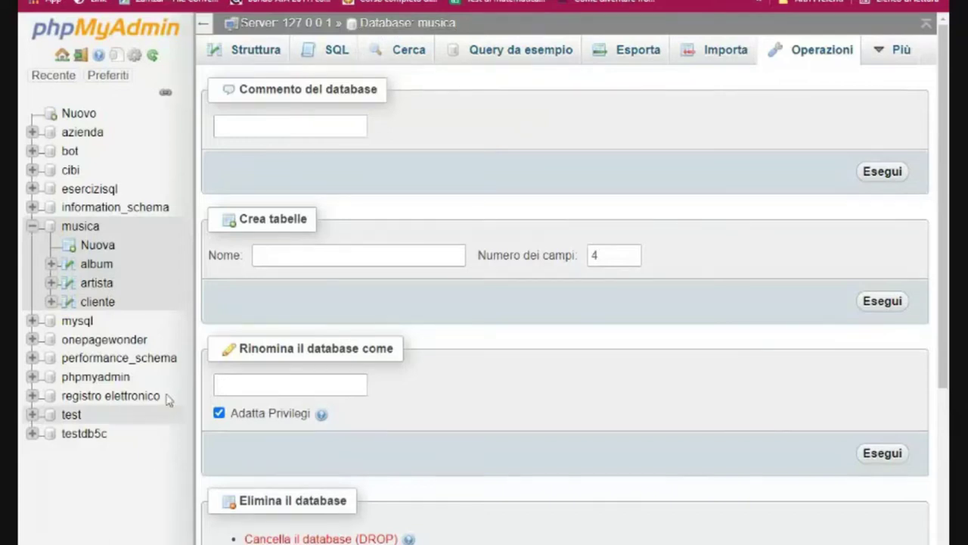
Step: Examine the operations for the album table, including its move, rename, storage engine, AUTO_INCREMENT and copy options
click(97, 264)
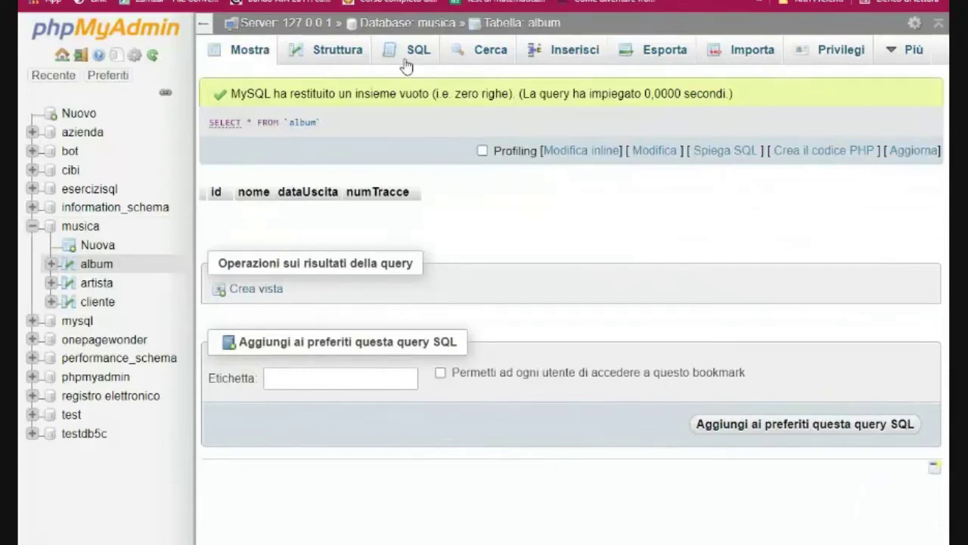
click(892, 51)
mouse_move(886, 49)
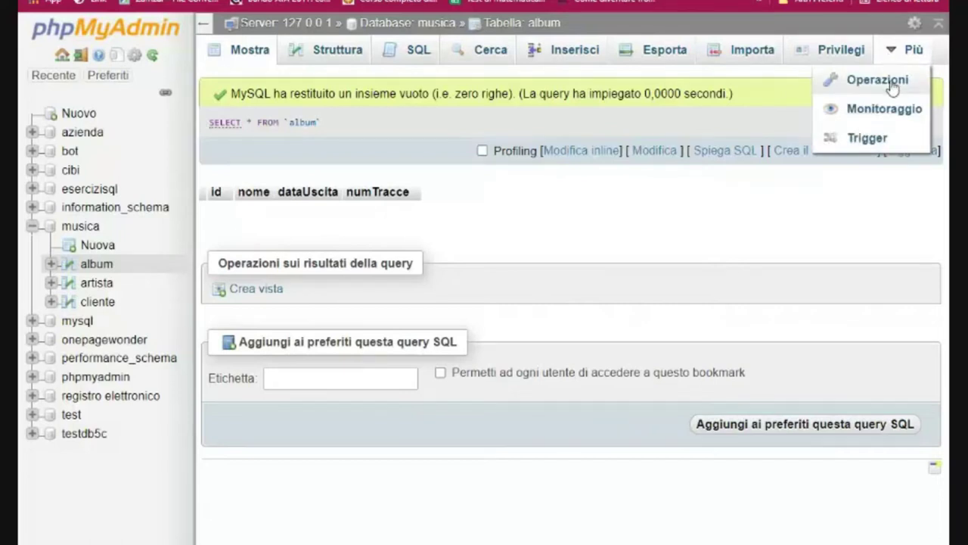
click(892, 87)
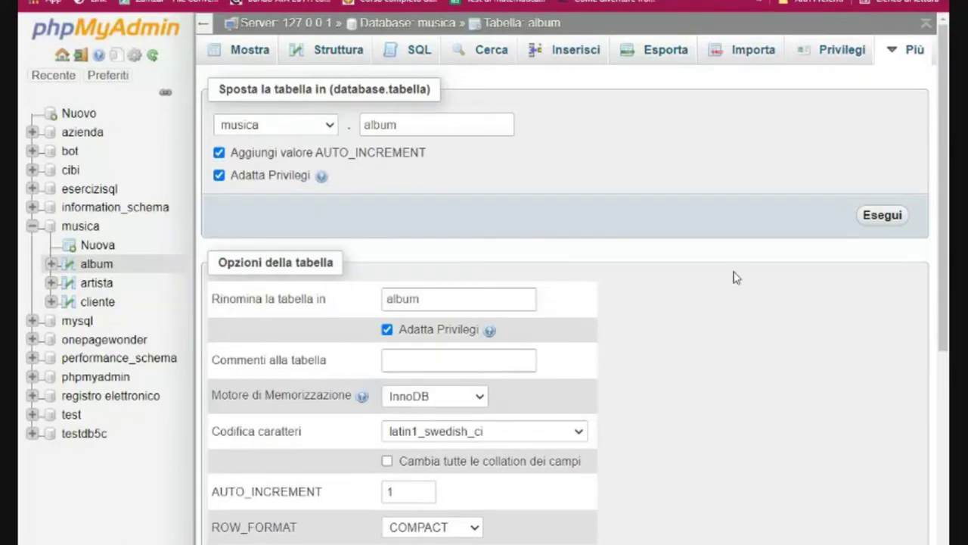
scroll(733, 277, down, 1)
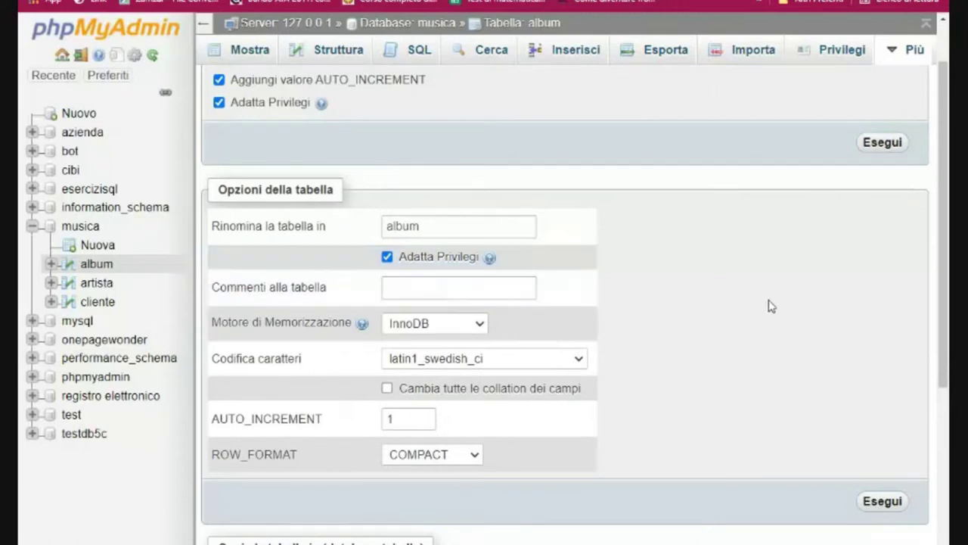
scroll(769, 306, down, 2)
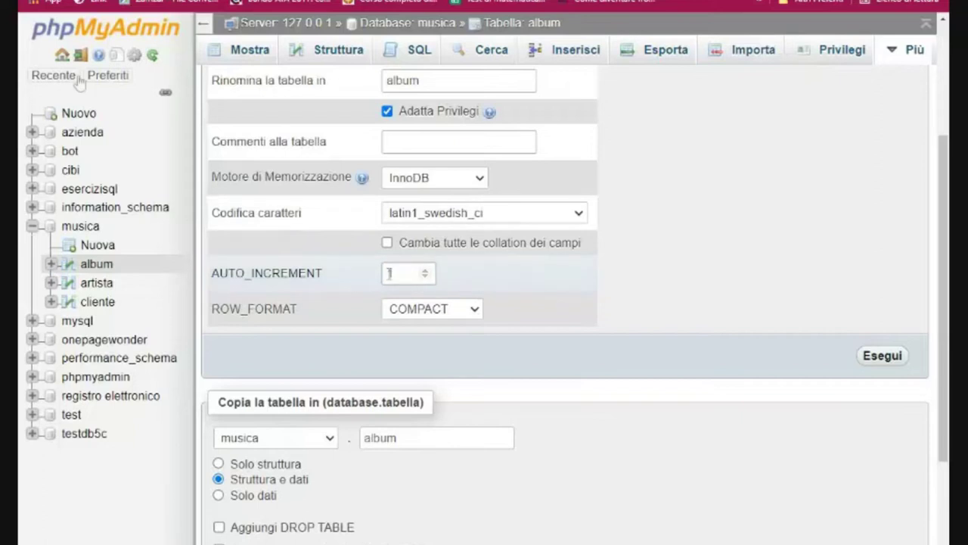
Step: Show the rows of the artista table and try selecting all of them, clearing the selection again
click(55, 75)
click(96, 282)
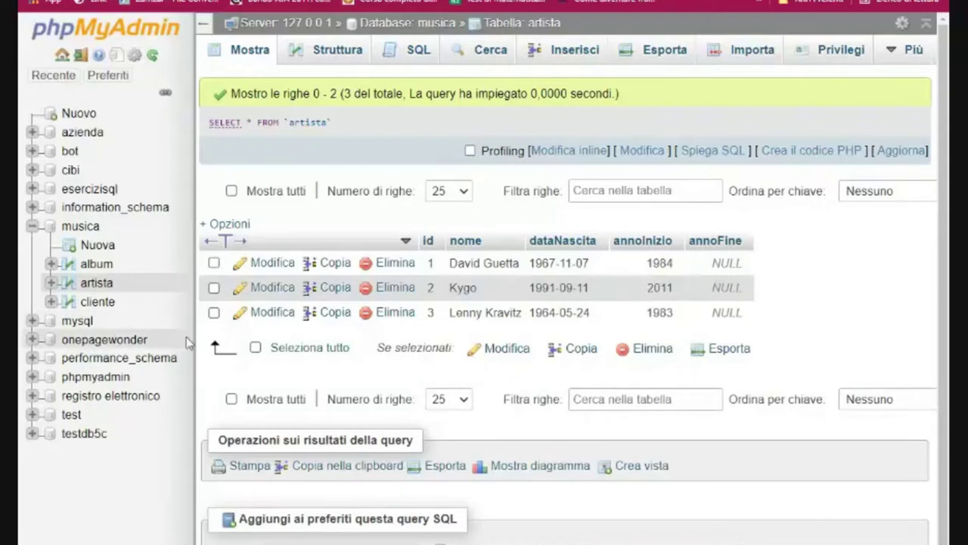
click(256, 347)
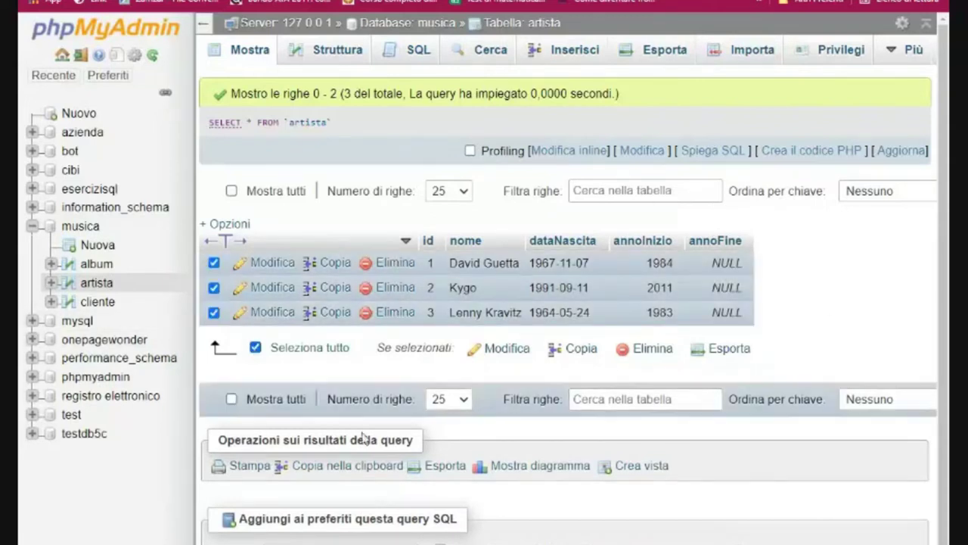
click(256, 347)
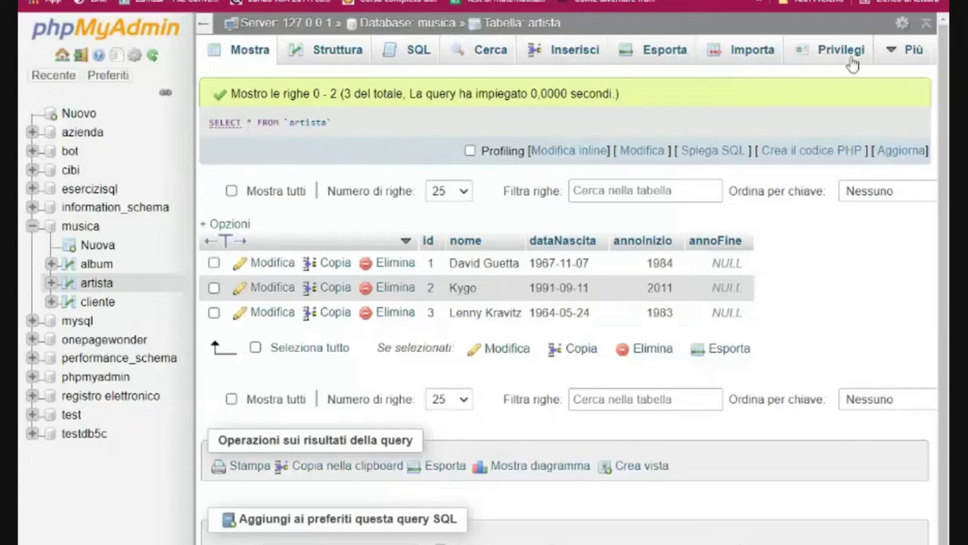
Step: Examine the operations for the artista table, including its AUTO_INCREMENT value, copy options and table maintenance commands
mouse_move(910, 59)
click(877, 80)
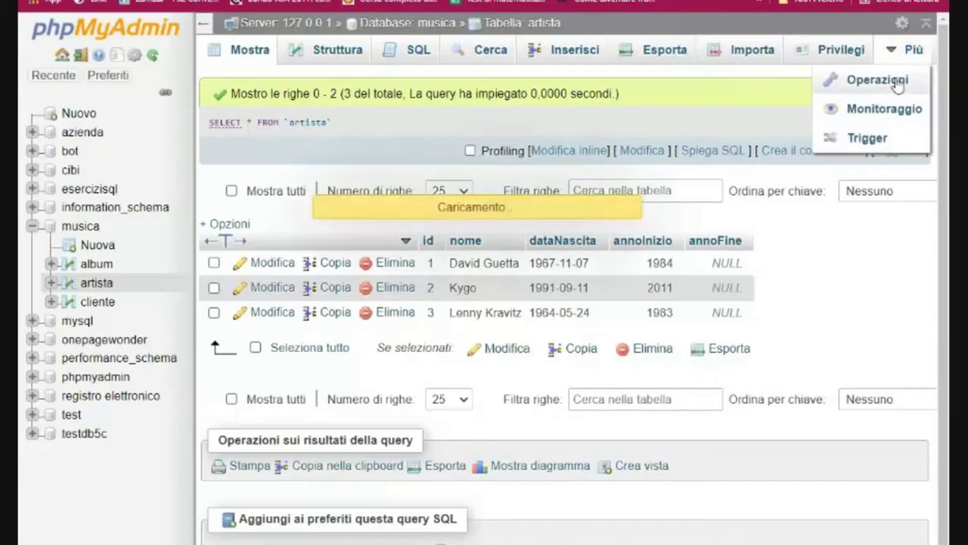
scroll(787, 260, down, 3)
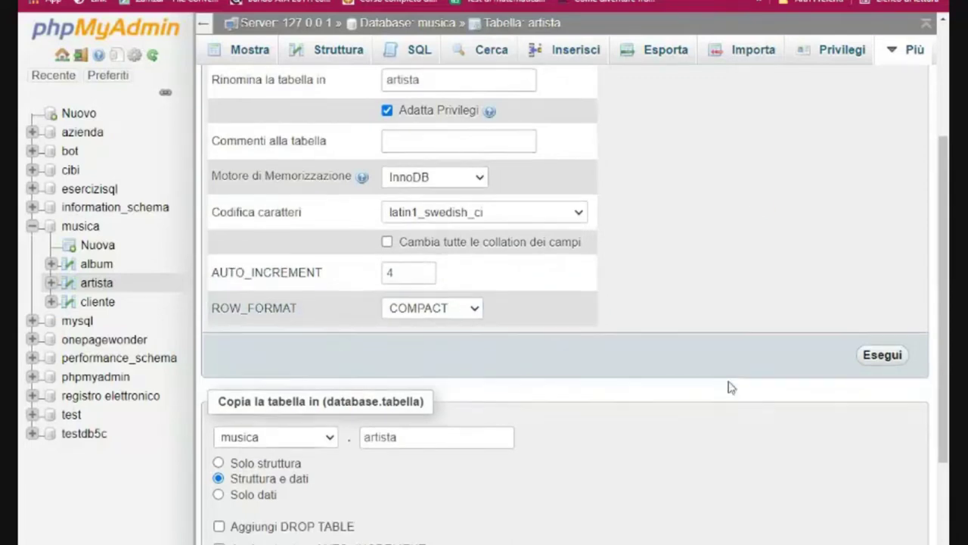
scroll(729, 384, down, 4)
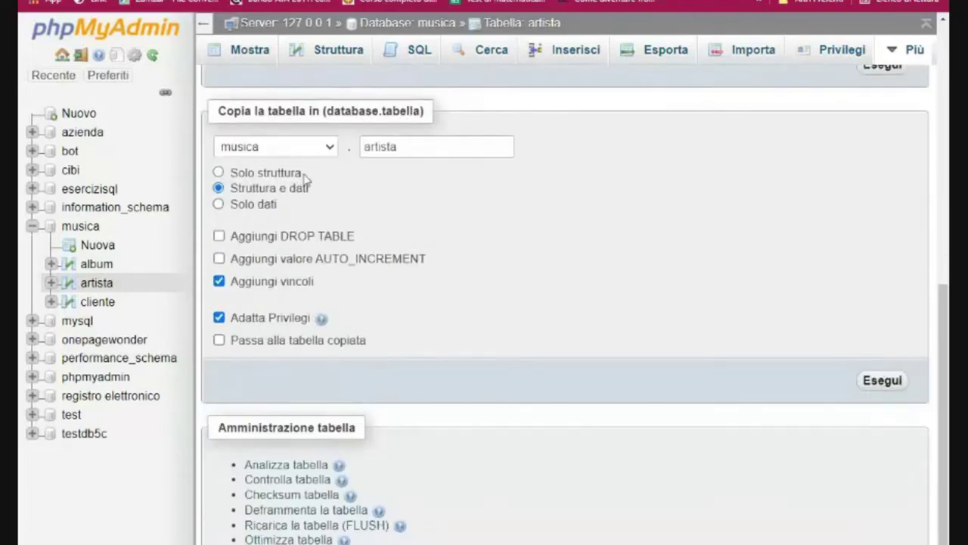
scroll(530, 363, down, 1)
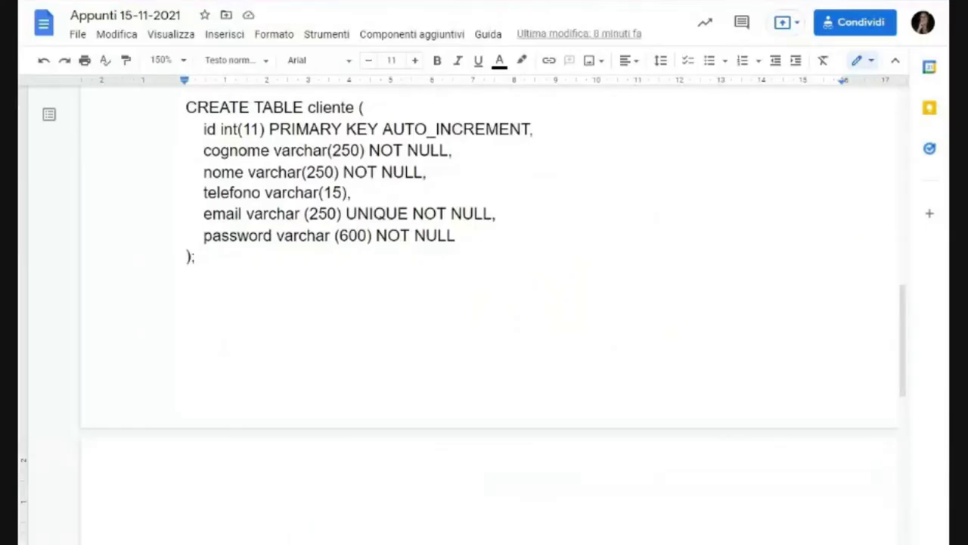
Step: In the Google Docs notes, add the line "INSERT INTO" on the page after the CREATE TABLE cliente statement, followed by a blank line
click(270, 325)
key(Return)
text(i)
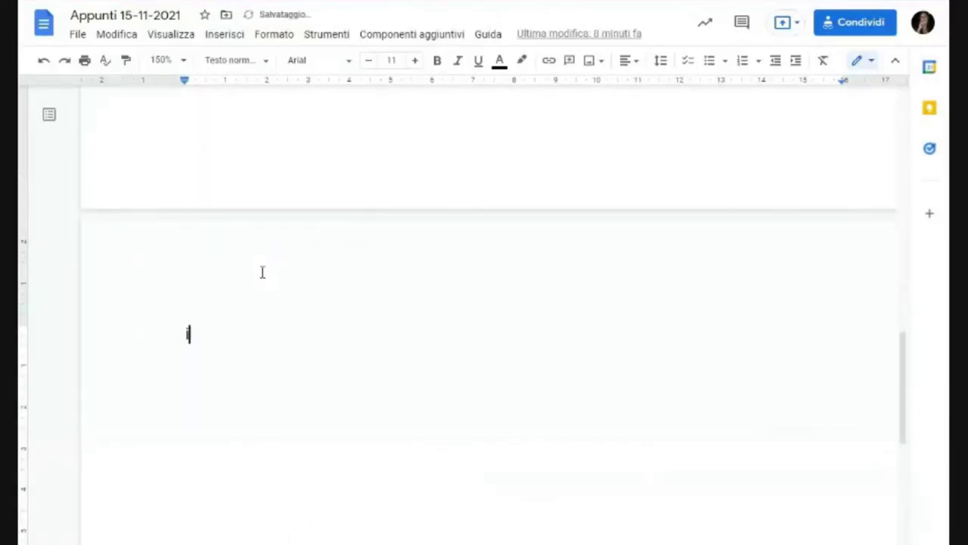
text(nsert)
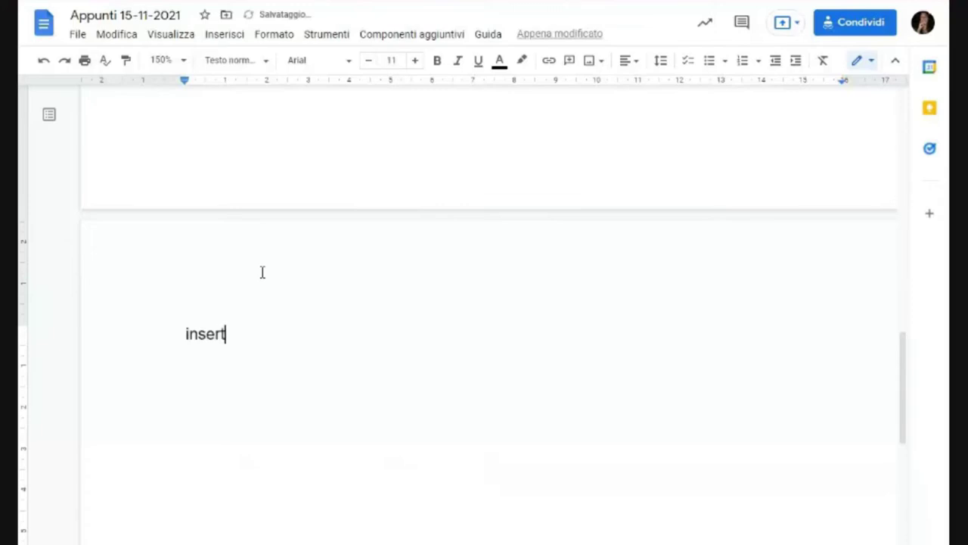
key(BackSpace)
key(BackSpace)
key(BackSpace)
key(BackSpace)
key(BackSpace)
key(BackSpace)
key(BackSpace)
text(INSE)
key(Tab)
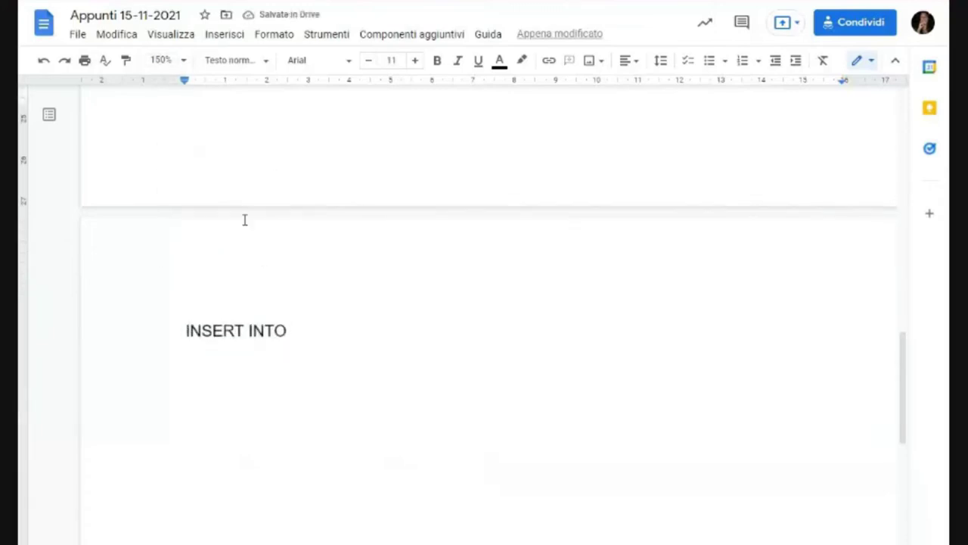
key(Return)
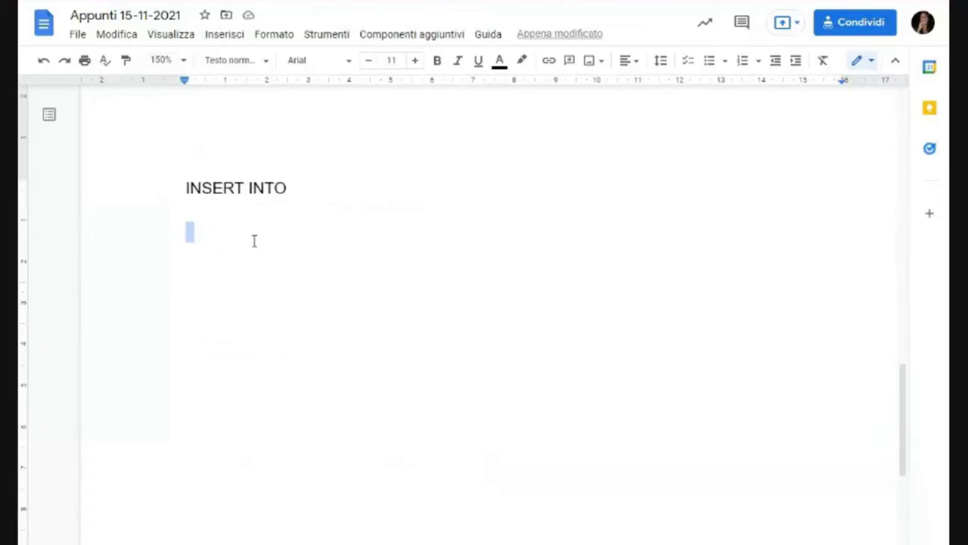
Step: Format the "INSERT INTO" line with the Intestazione 1 heading style
click(199, 237)
drag(185, 189, 300, 194)
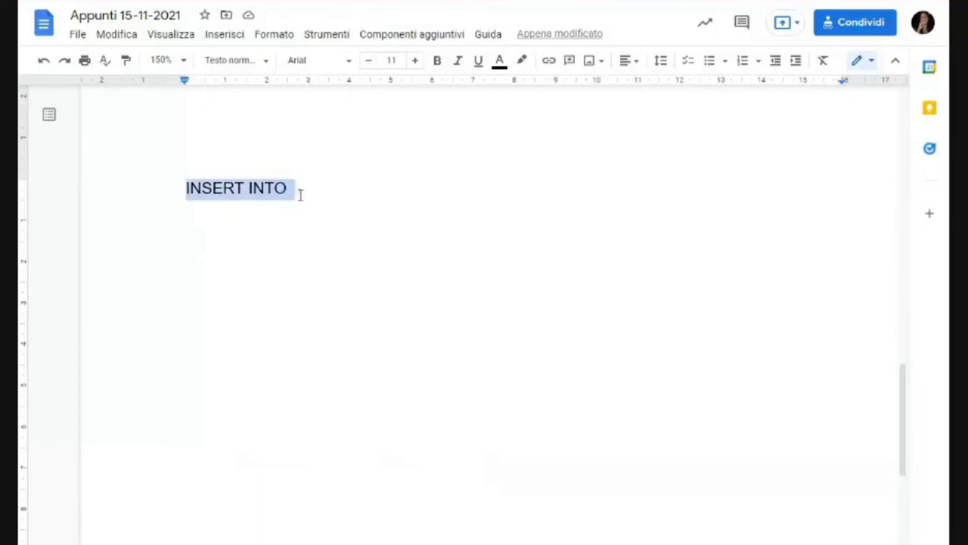
click(262, 60)
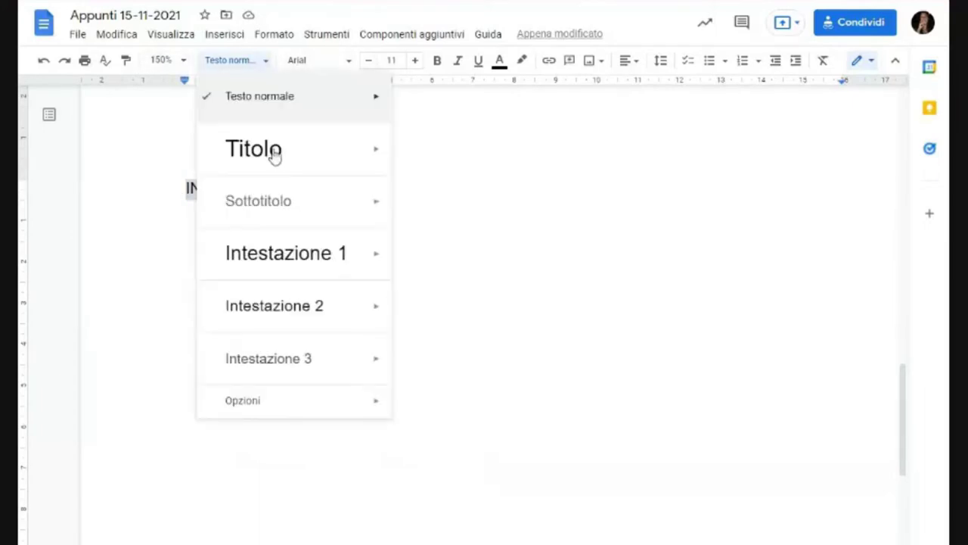
click(271, 254)
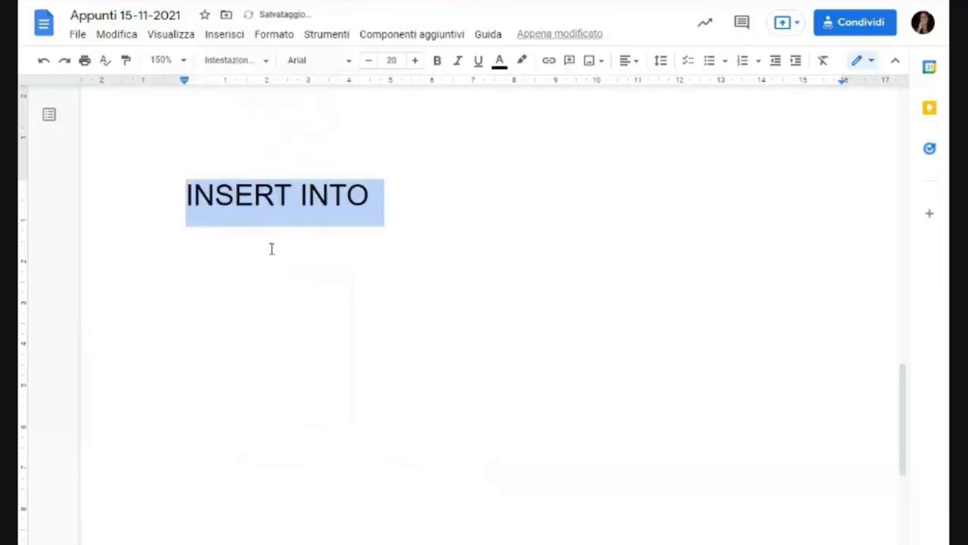
Step: Below the heading, write "INSERT INTO artista (nome, dataNascita, annoInizio)" as normal text
click(266, 255)
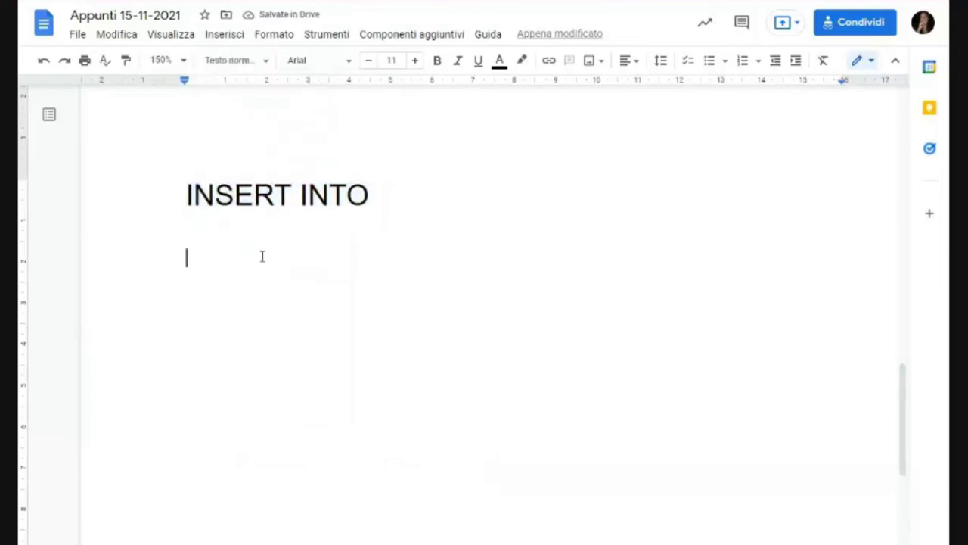
text(INSER)
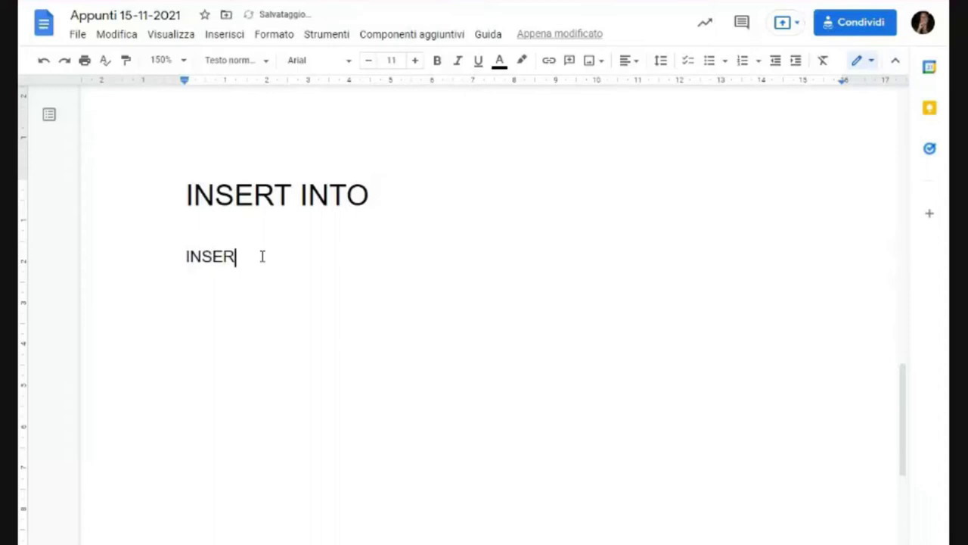
text(T INTO artista)
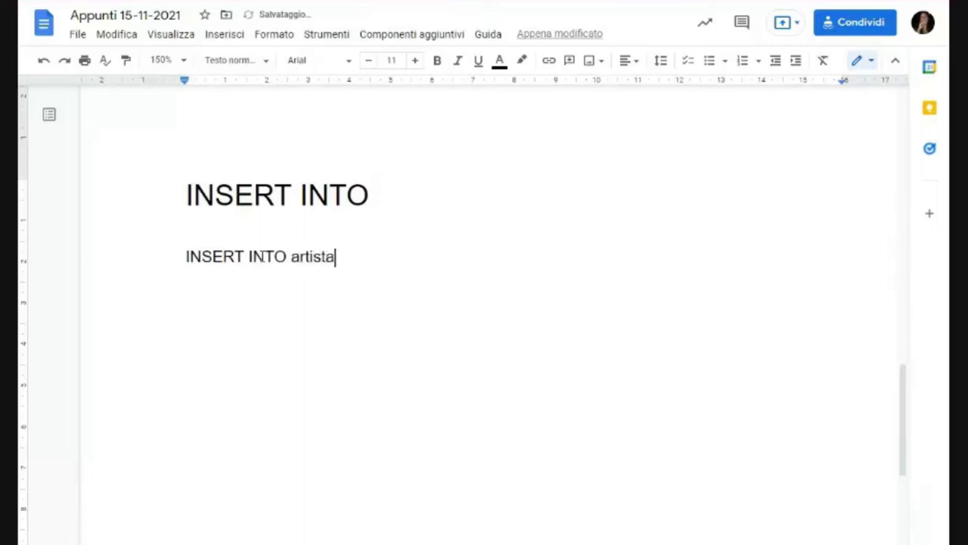
text( ()
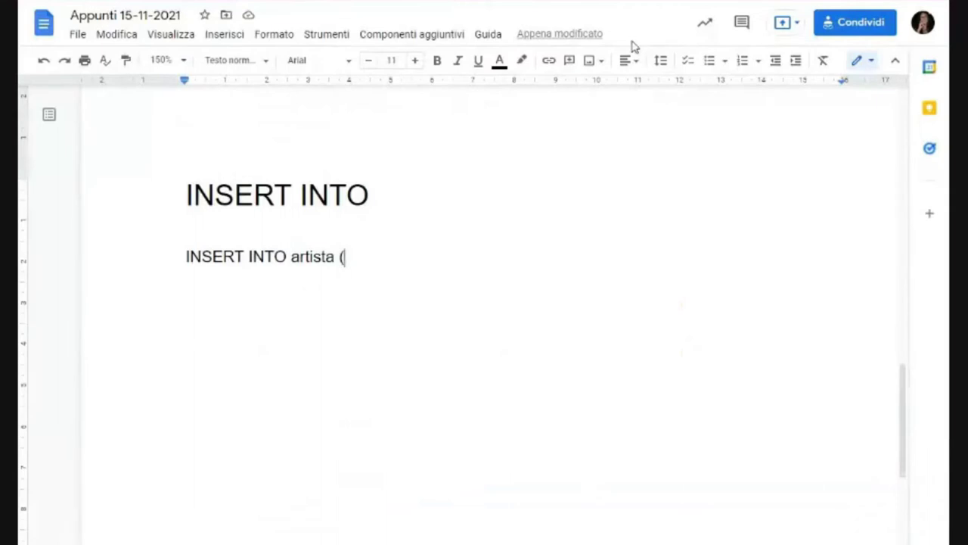
text(nome, dat)
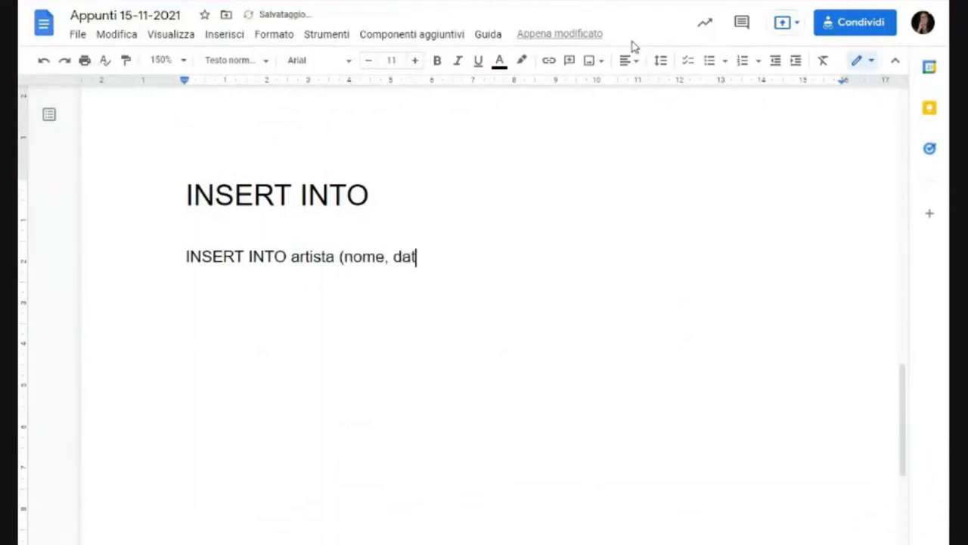
text(aNascita)
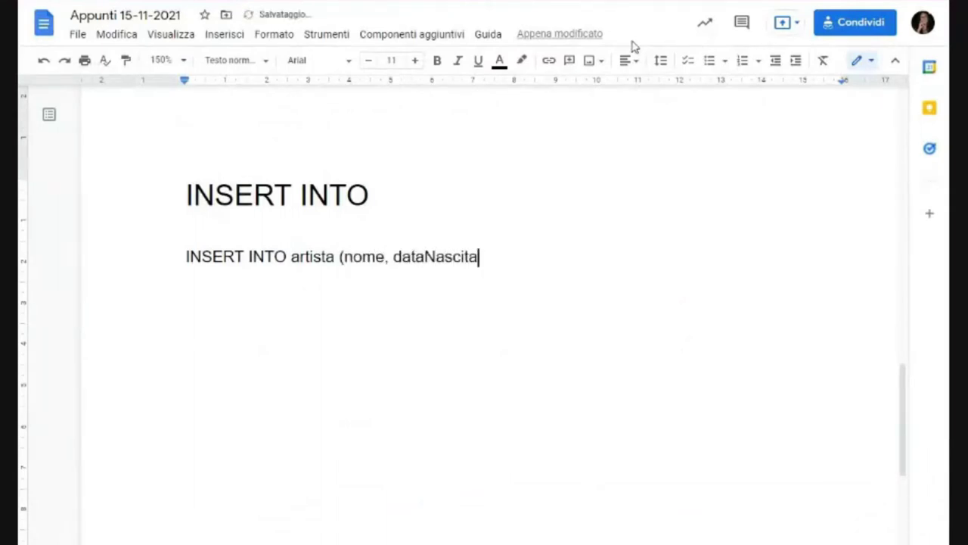
text(, annoInizio)
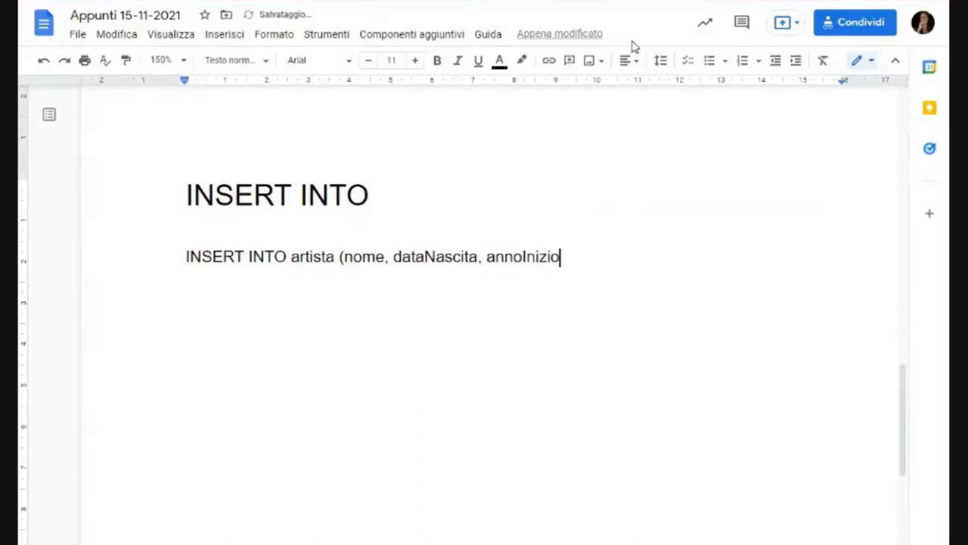
text())
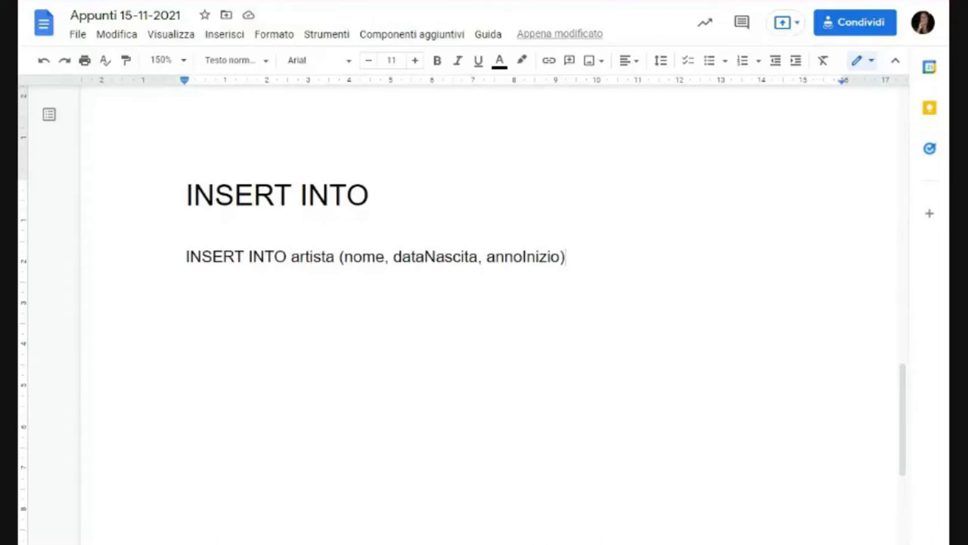
Step: Add annoFine to the artista column list and write the VALUES line with Tupac Shakur, the date of birth, 1987 and 1996, ending in ");"
key(ctrl+Tab)
text(VALUES)
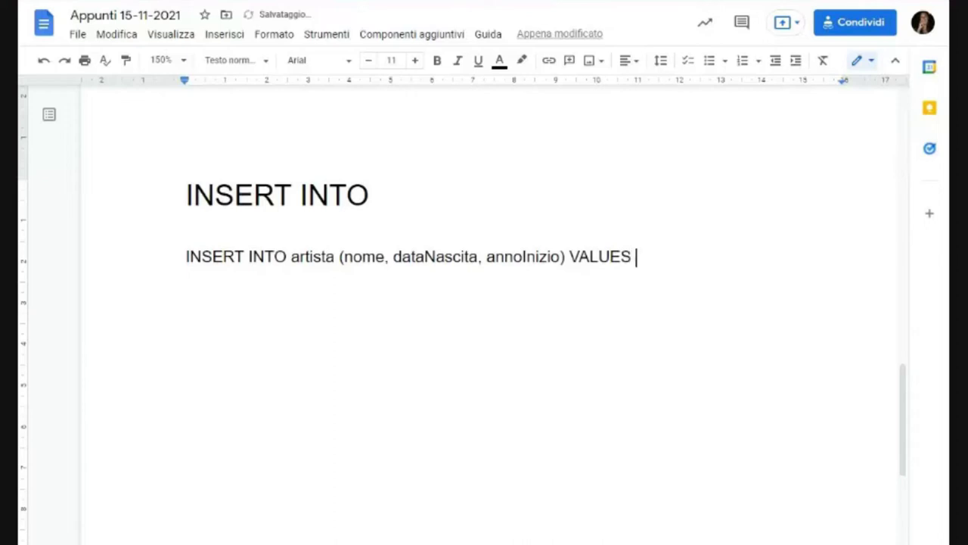
text( ()
key(ctrl+t)
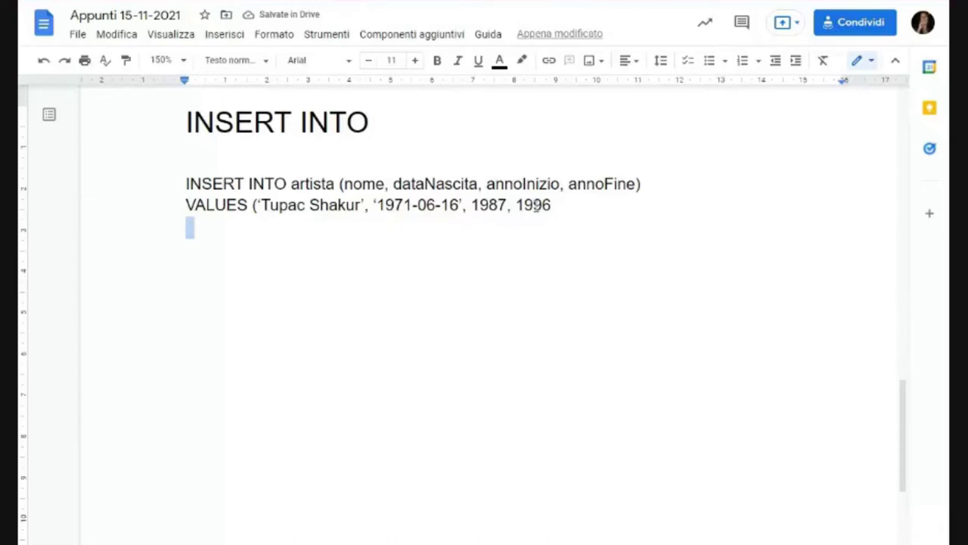
key(BackSpace)
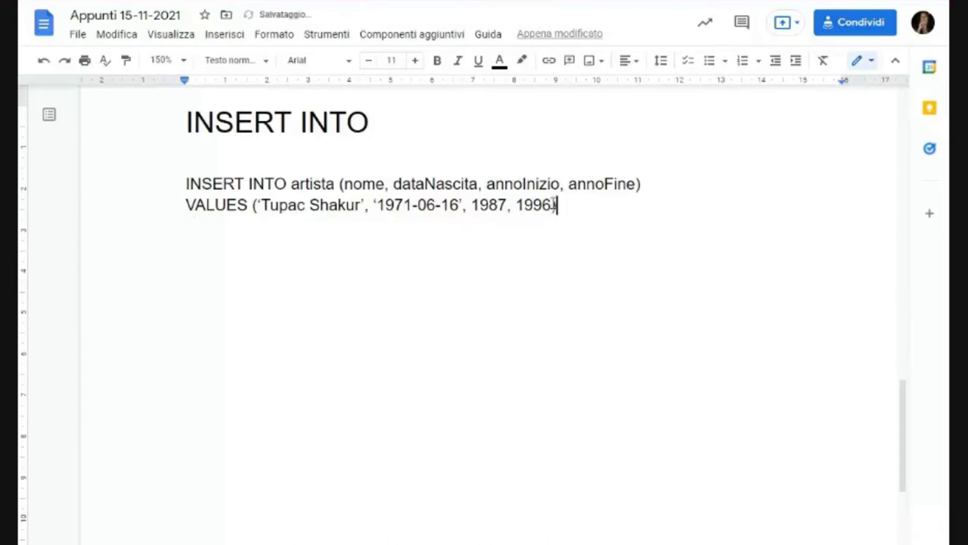
text(;)
key(Return)
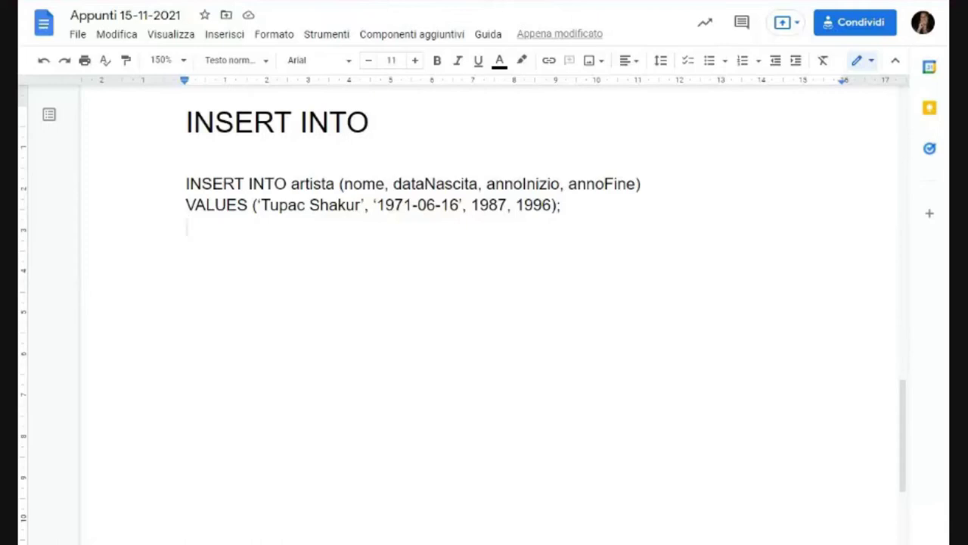
Step: Switch to phpMyAdmin, run the INSERT INTO statement from the notes on the artista table, and open the table's rows
key(ctrl+Tab)
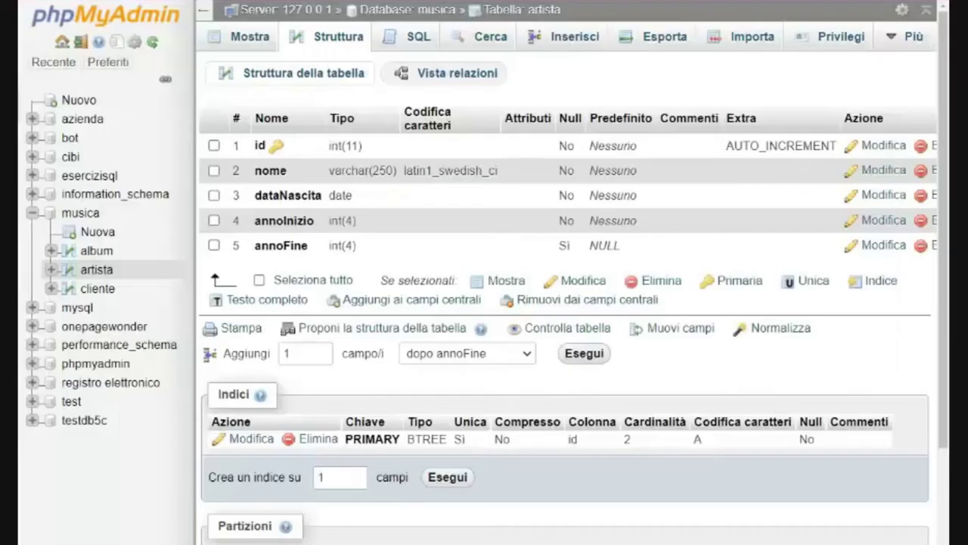
click(580, 47)
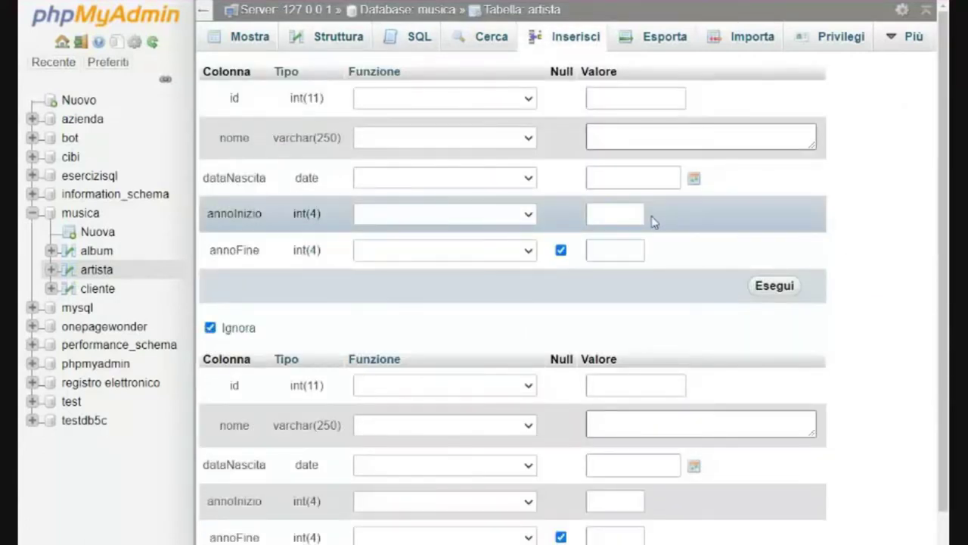
click(412, 38)
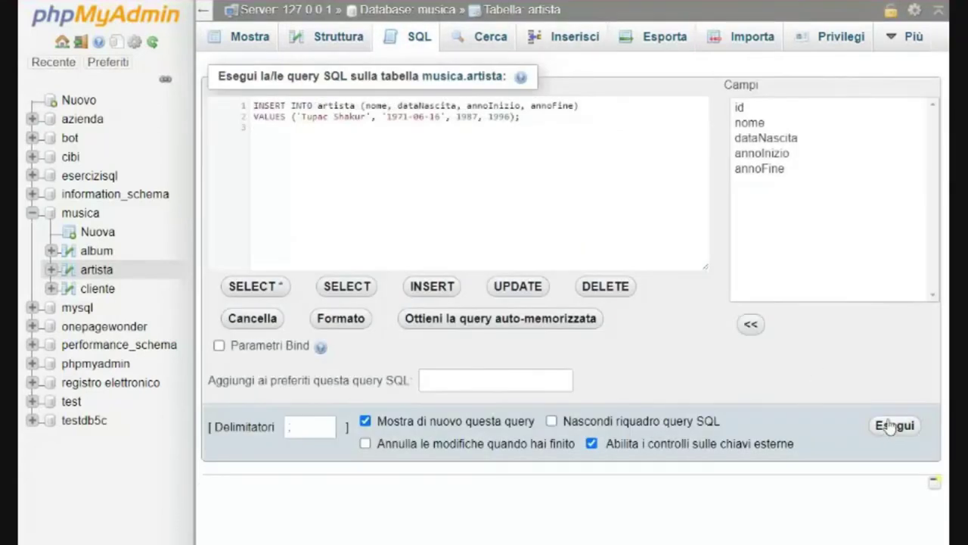
click(892, 426)
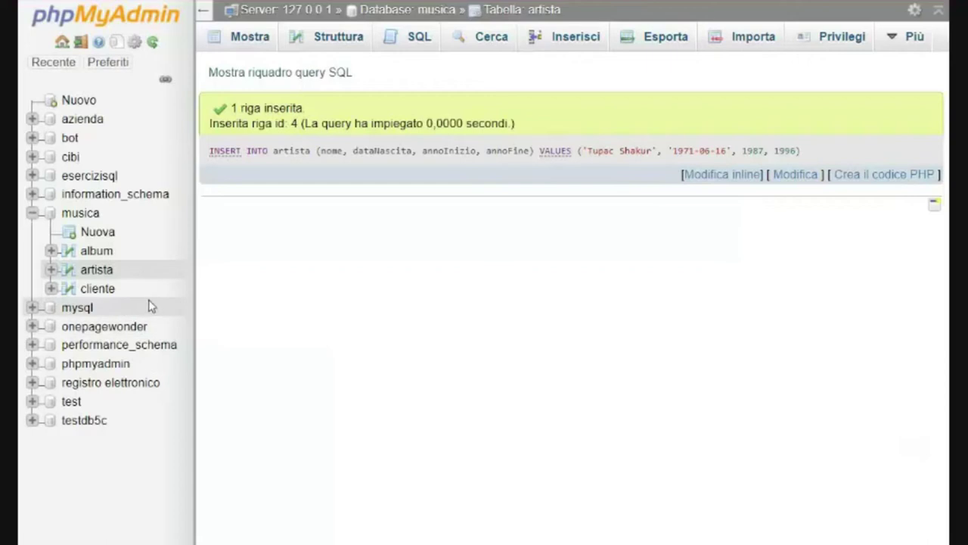
click(100, 268)
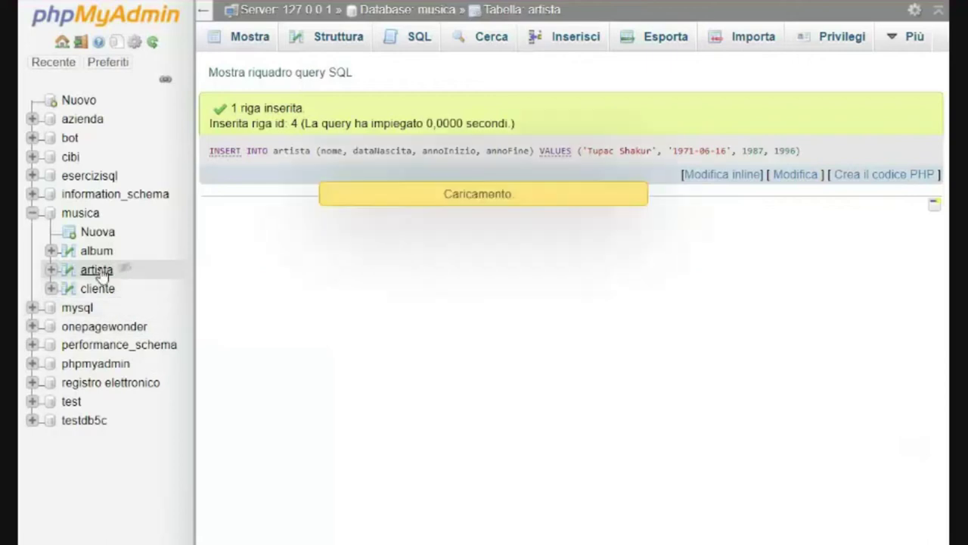
scroll(783, 302, down, 1)
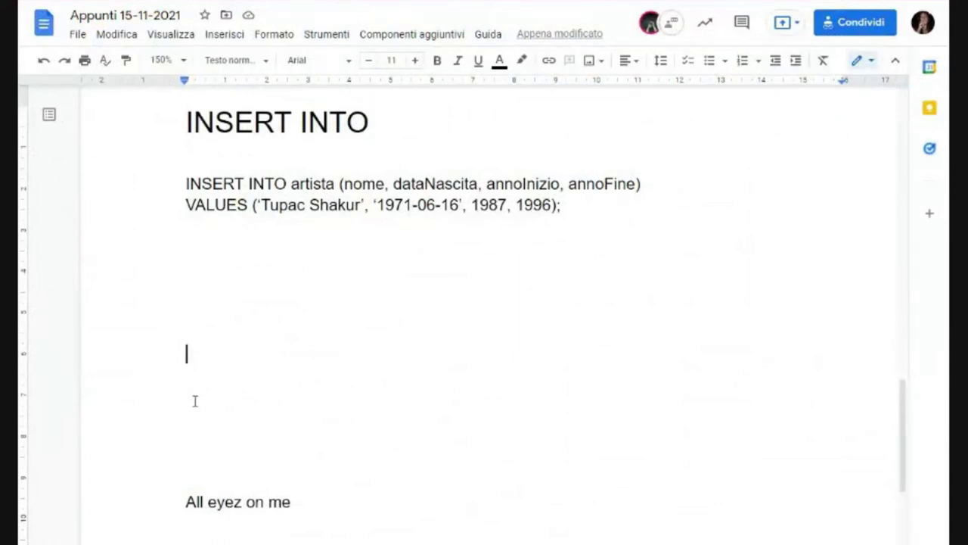
Step: In the Google Docs notes, add "DELETE FROM" below the INSERT INTO example in the same heading style as the INSERT INTO title
text(DE)
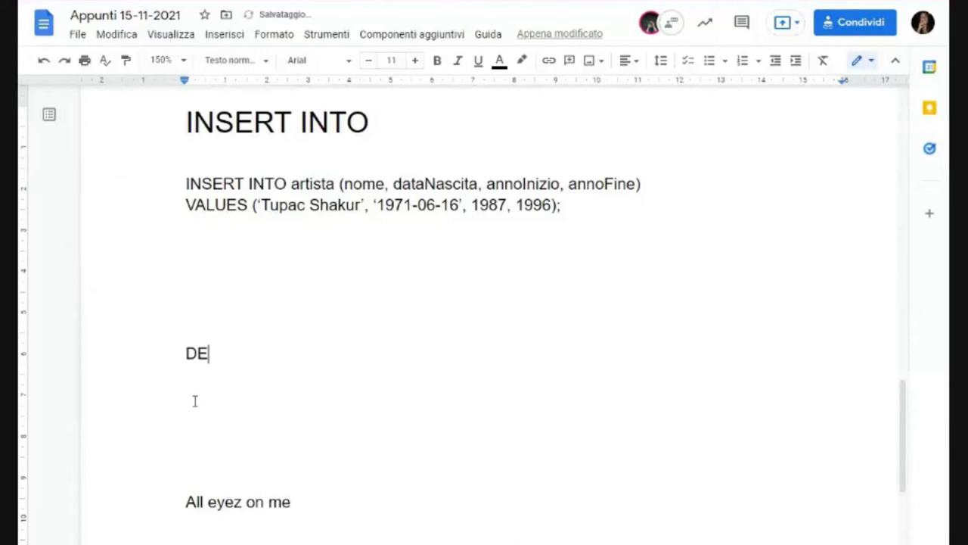
text(LETE F)
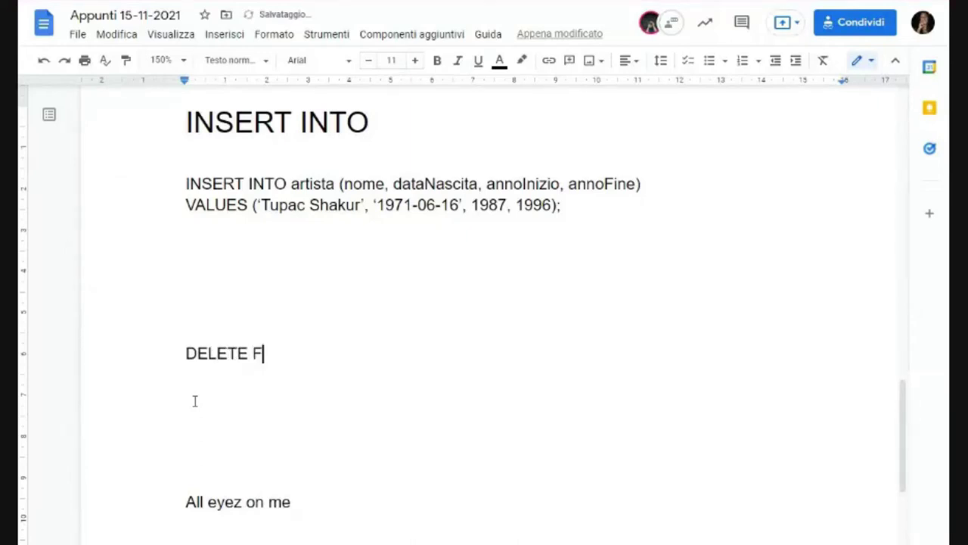
text(ROM)
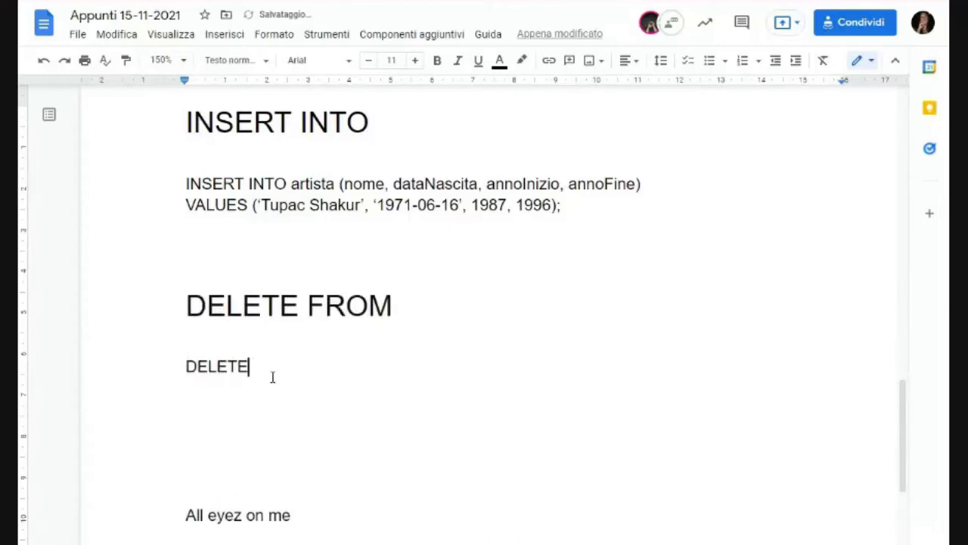
Step: Below the DELETE FROM heading, write the statement "DELETE FROM artista" as normal text, with the table name in lowercase
text(FRO)
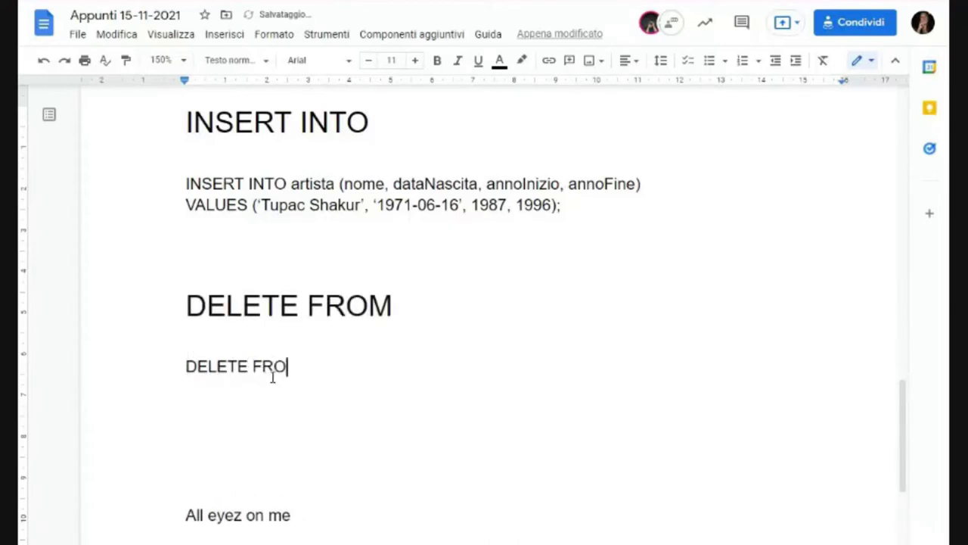
text(M ARTISTA)
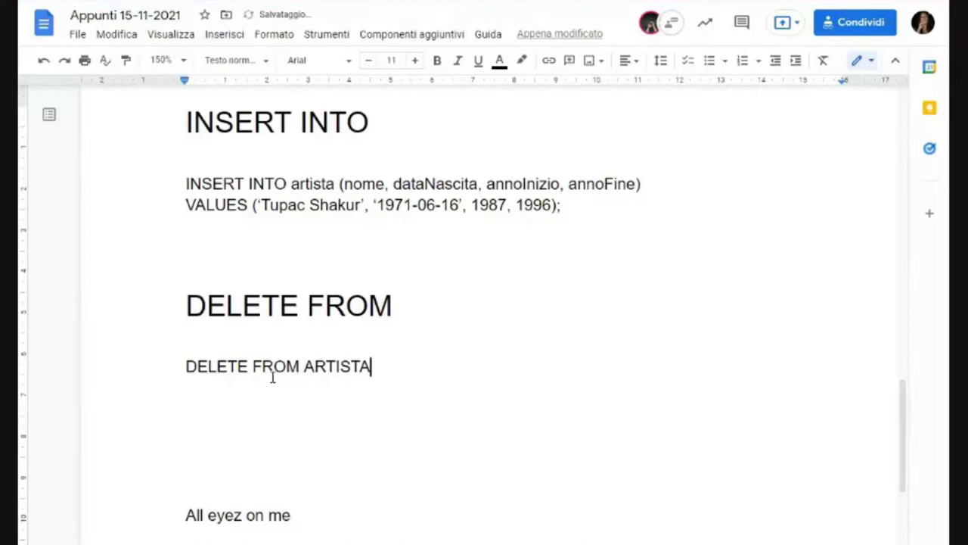
key(BackSpace)
key(BackSpace)
key(BackSpace)
key(BackSpace)
key(BackSpace)
key(BackSpace)
key(BackSpace)
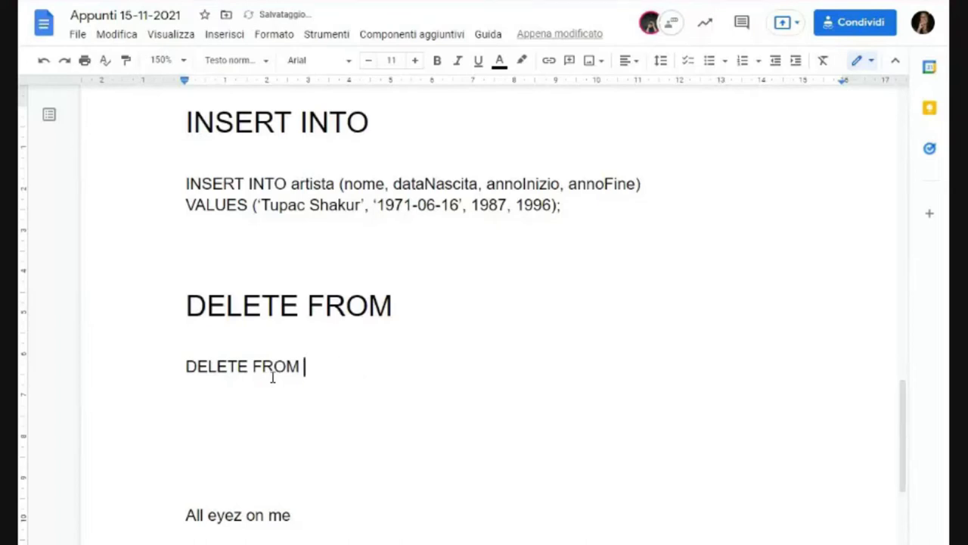
text(artista)
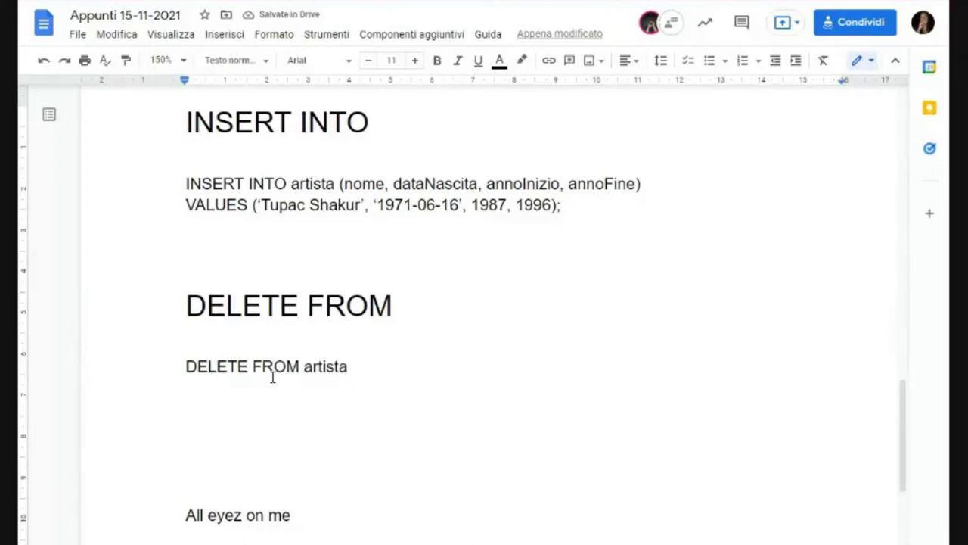
Step: Add the explanation "cancella tutte le righe della tabella" under DELETE FROM artista as an indented line in red
text(ca)
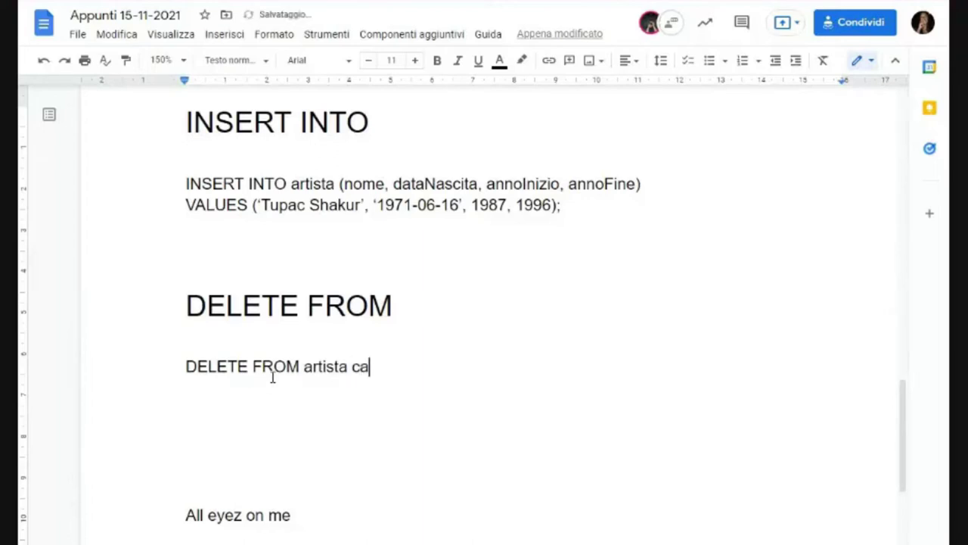
text(ncella)
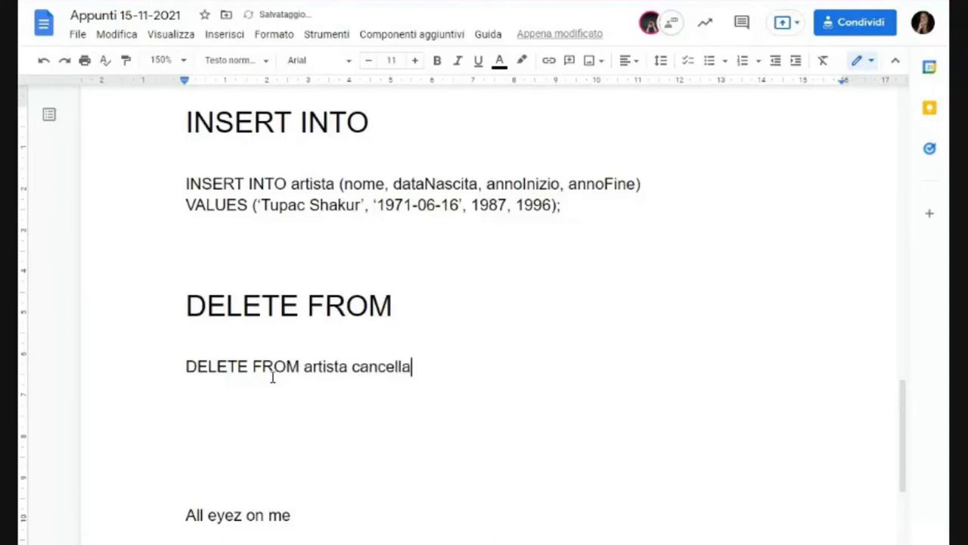
text( tutte le righe d)
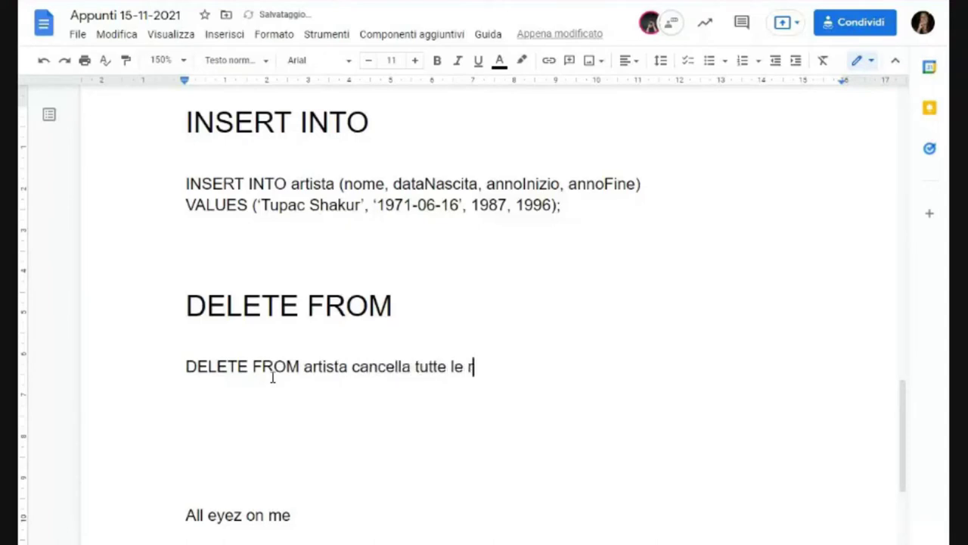
text(ella tabella)
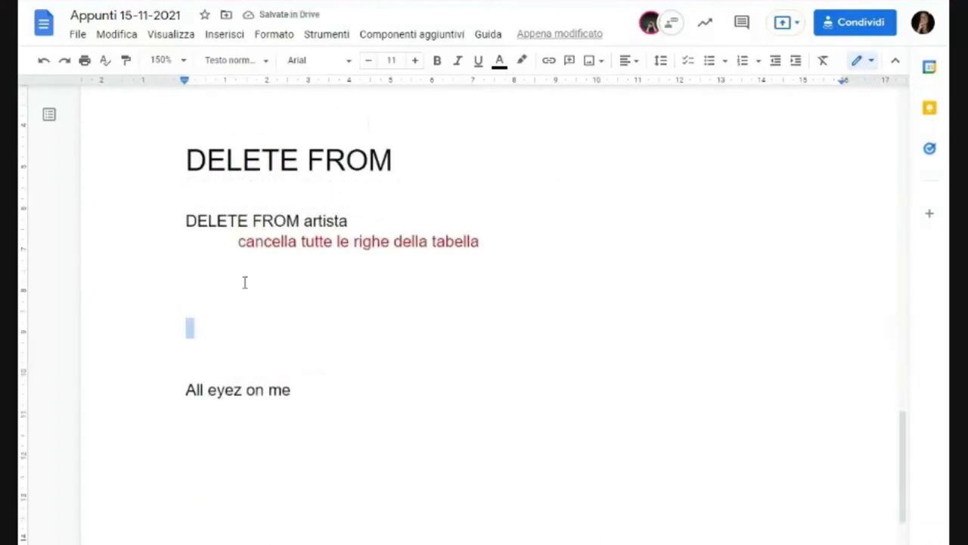
Step: Below the red explanation, leave a blank line and write "DELETE FROM artista" with "WHERE condizione" on the next line
drag(244, 281, 229, 276)
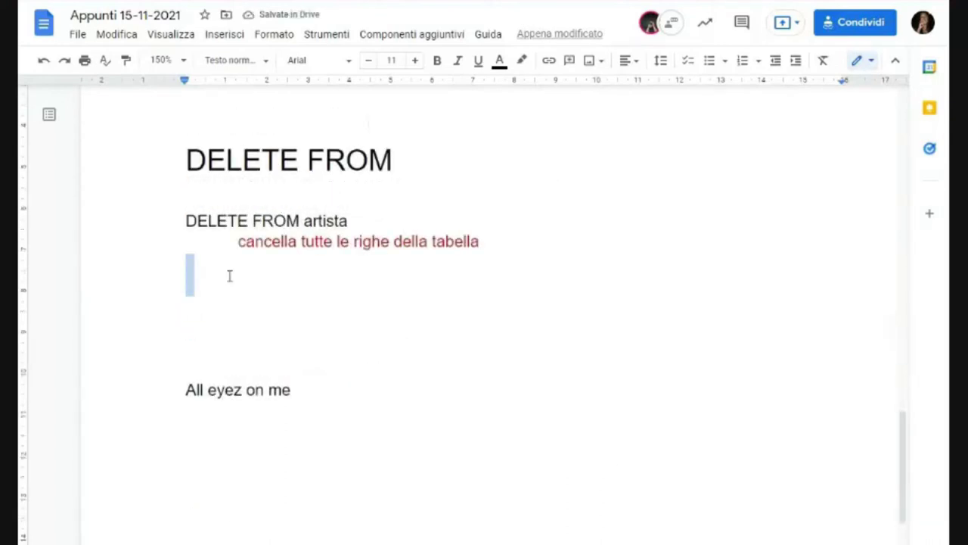
click(194, 263)
key(Return)
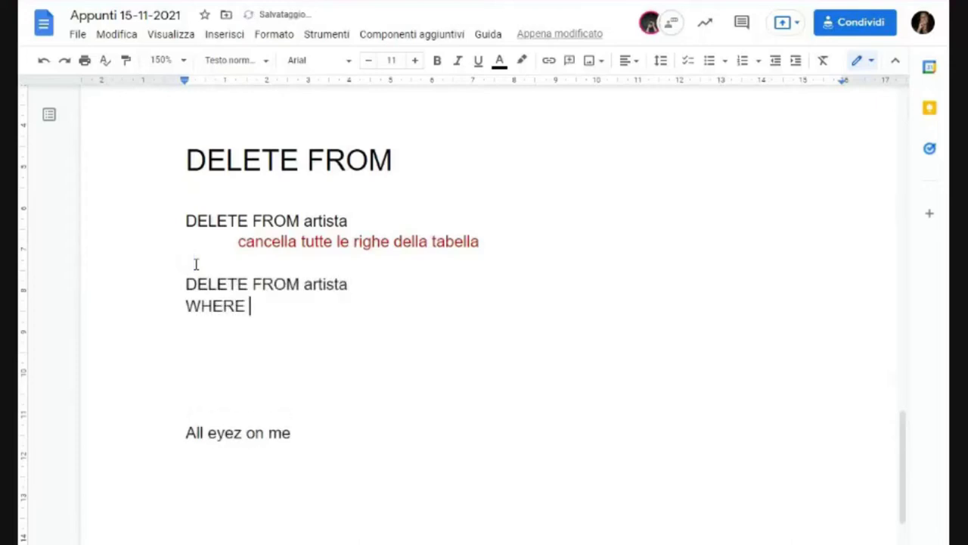
text(condizione)
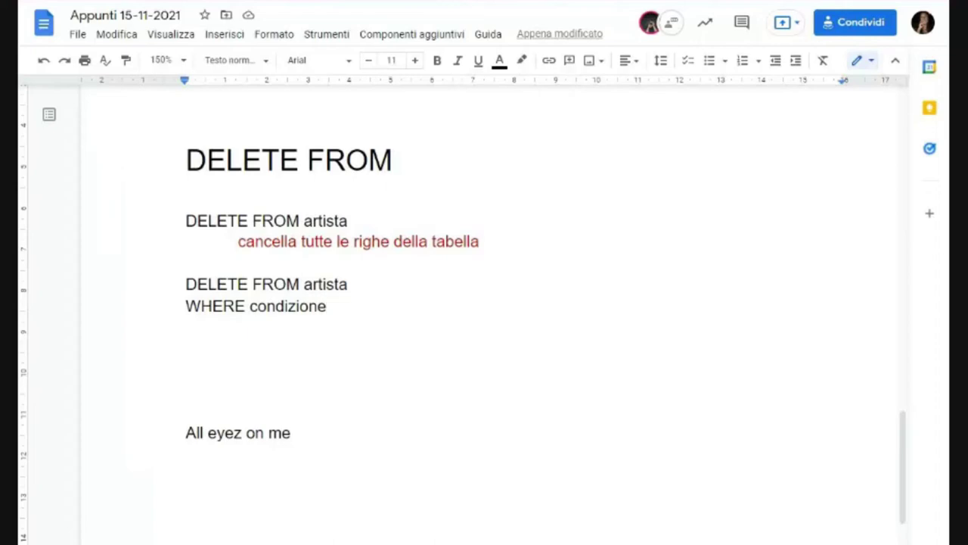
Step: Switch to phpMyAdmin and open the musica database's list of tables
key(alt+Tab)
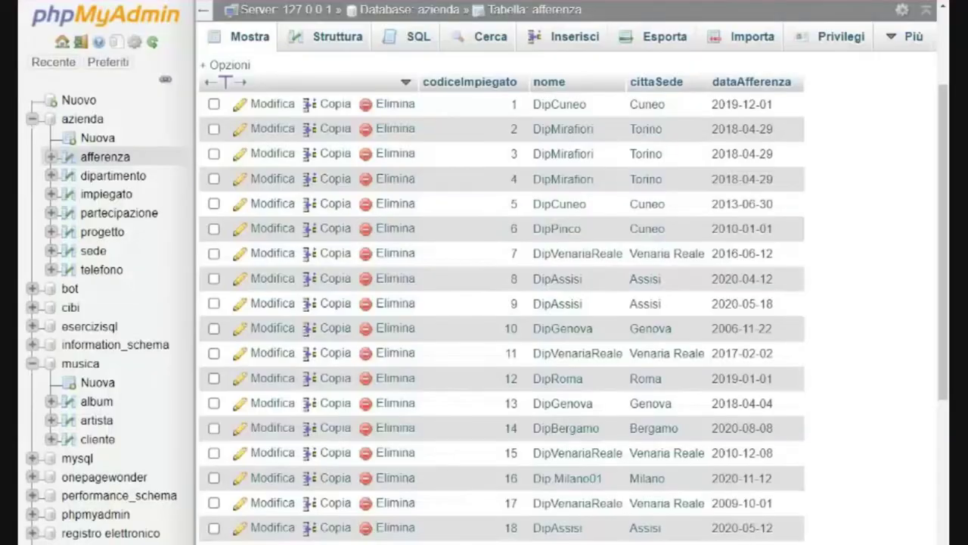
click(89, 366)
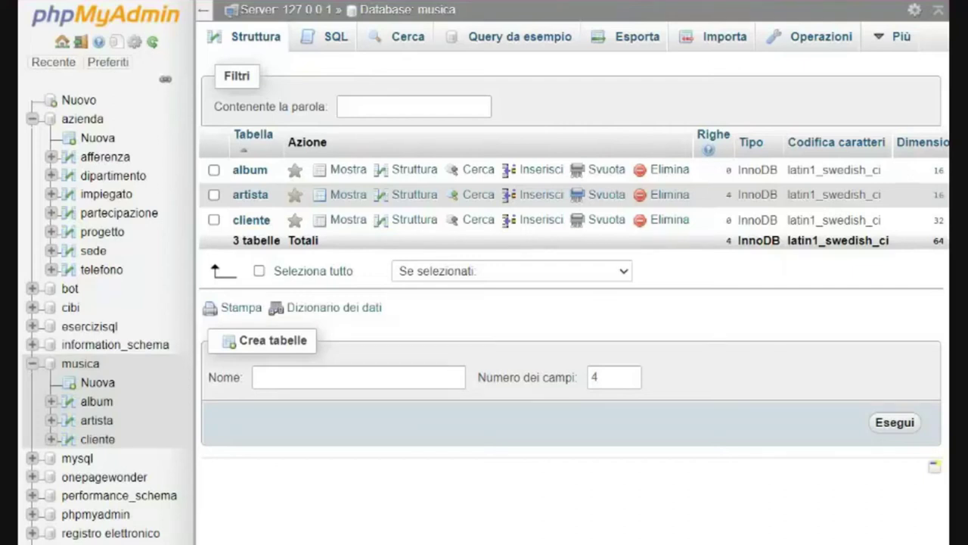
Step: Return to the notes and add an "UPDATE SET" heading below WHERE condizione, with the same words repeated as normal text beneath it
key(ctrl+Tab)
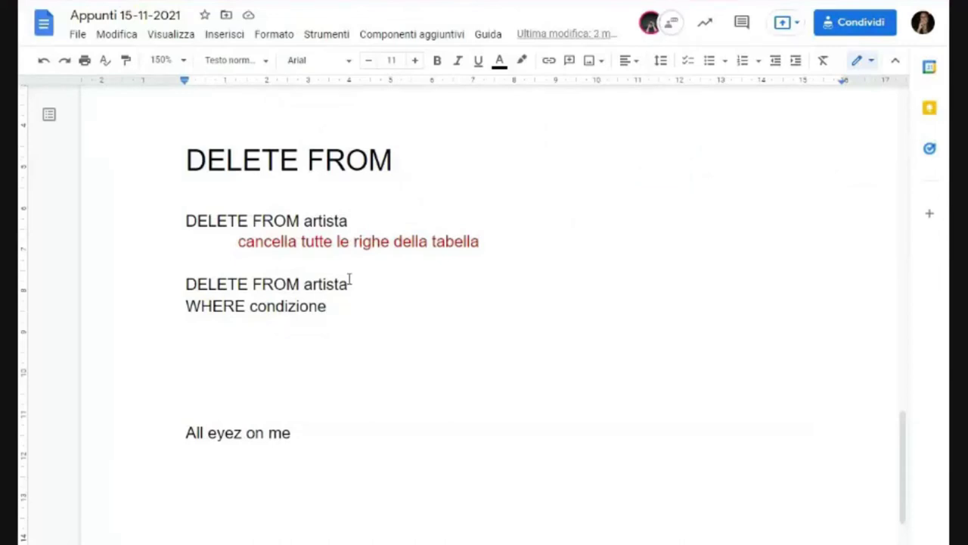
key(Return)
key(Return)
key(Return)
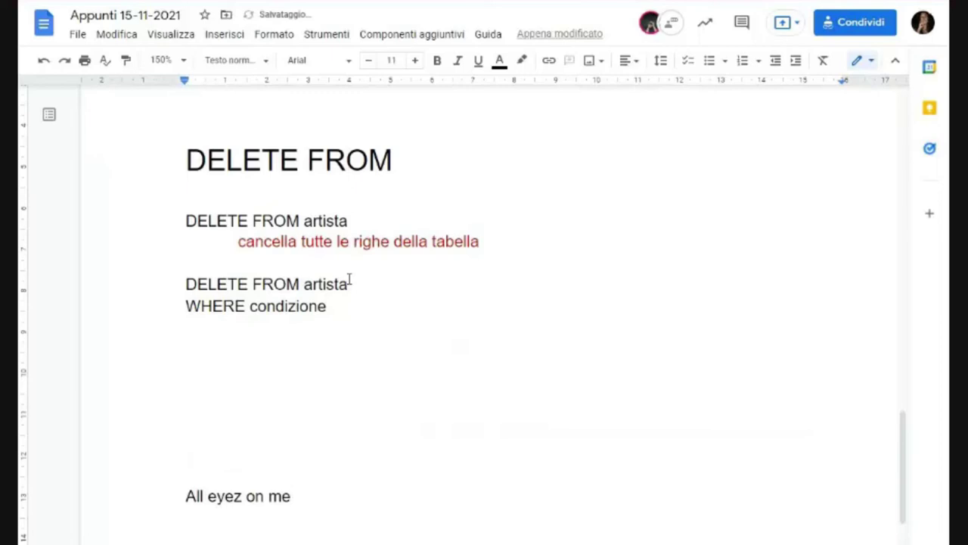
key(Return)
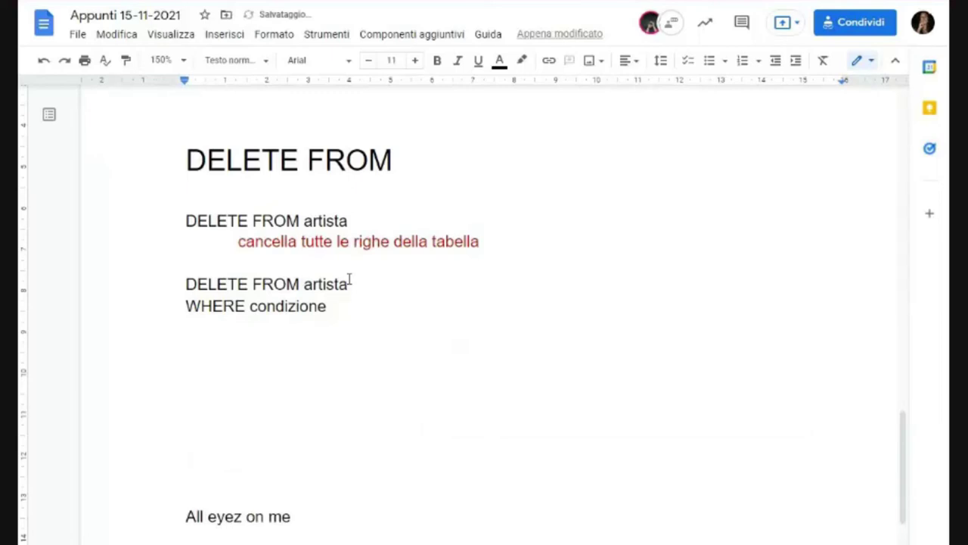
text(UPDATE)
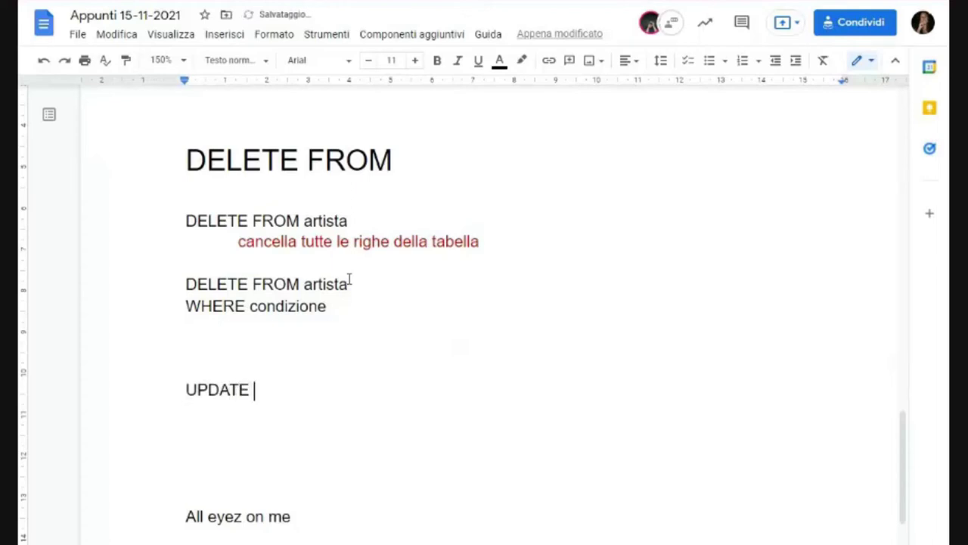
text( SET)
drag(186, 390, 286, 396)
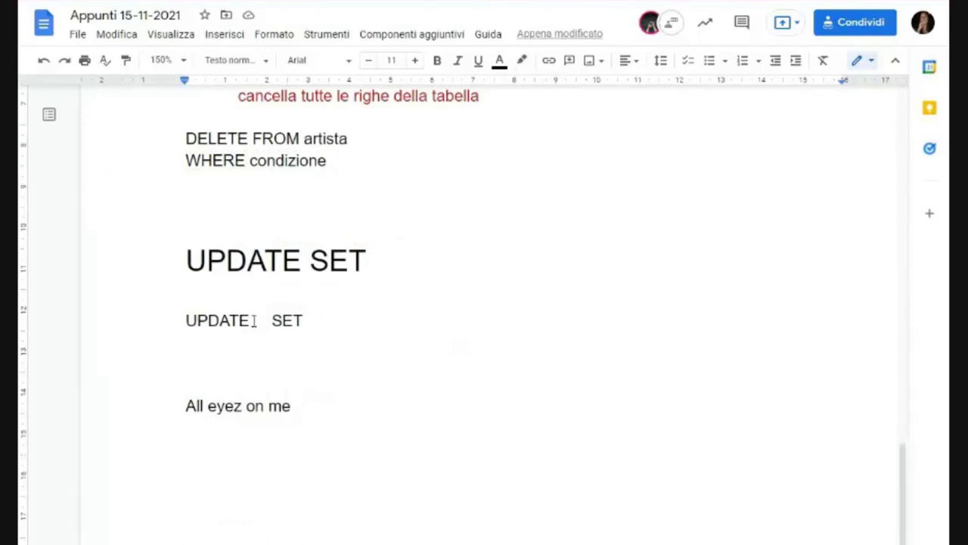
Step: Insert the table name "artista" in lowercase after UPDATE and move SET to its own line
text(ARTISTA)
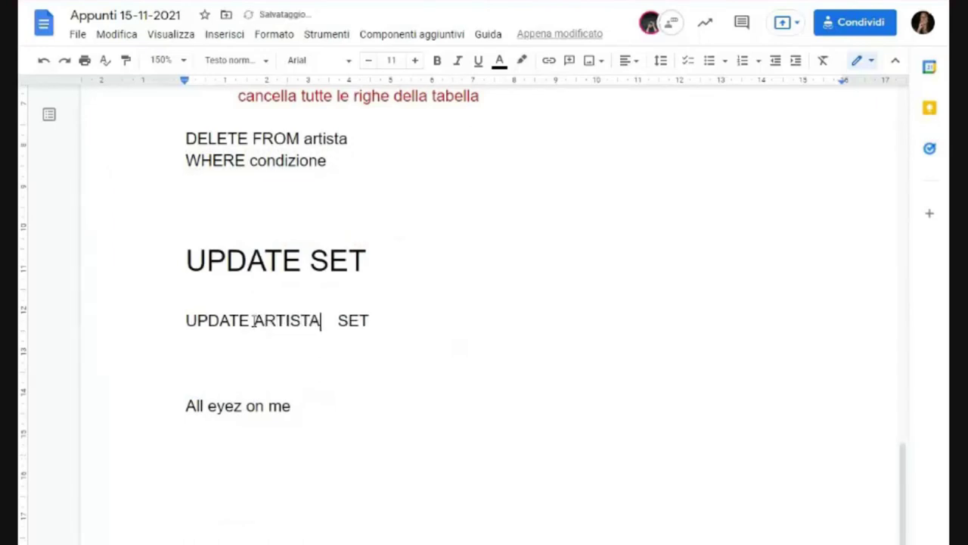
double_click(301, 320)
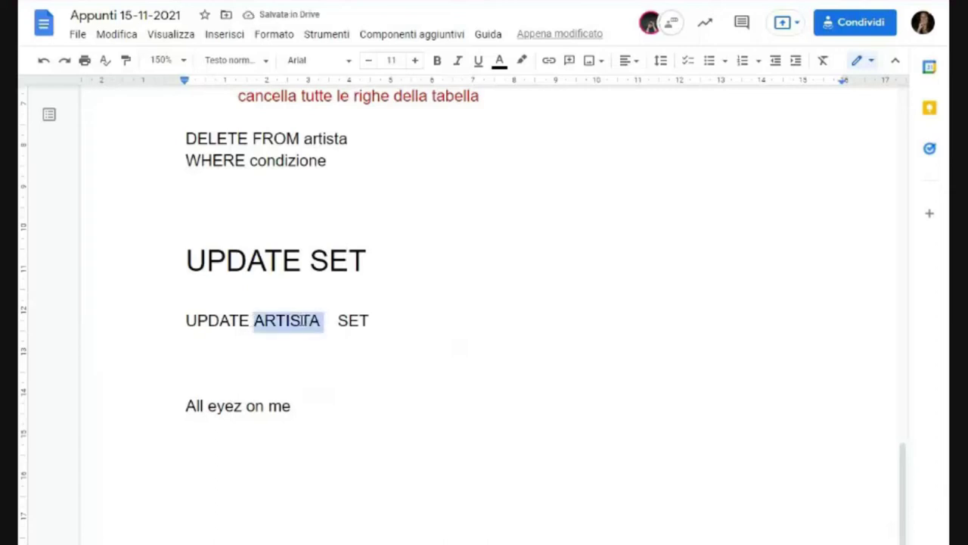
text(artista)
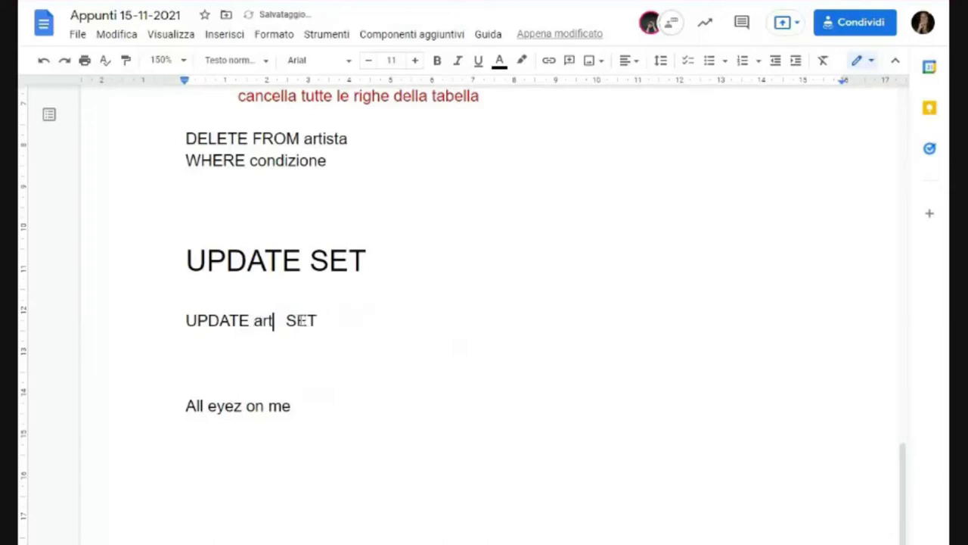
key(Return)
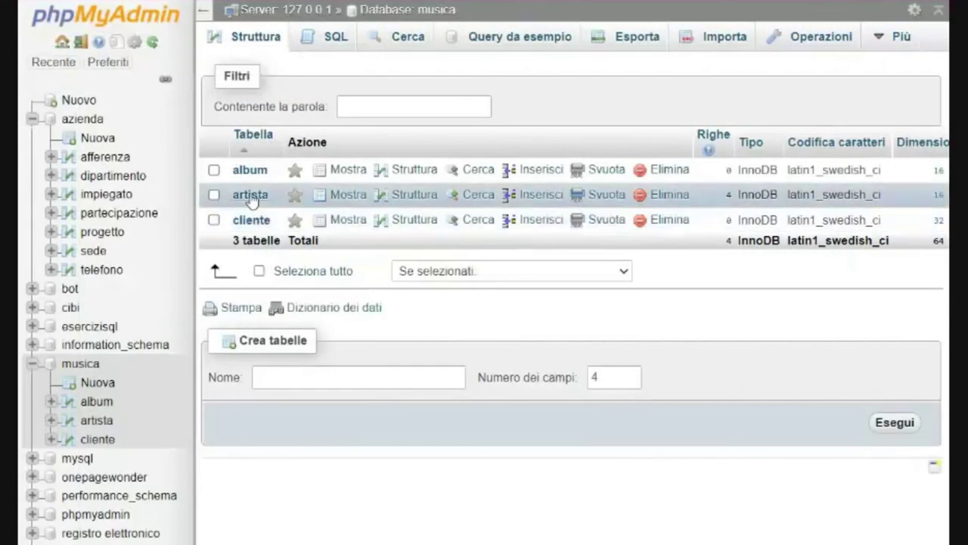
Step: Check the artista table in phpMyAdmin, then complete the SET line with "annoFine = 0" and write the WHERE clause on annoFine below it
click(251, 195)
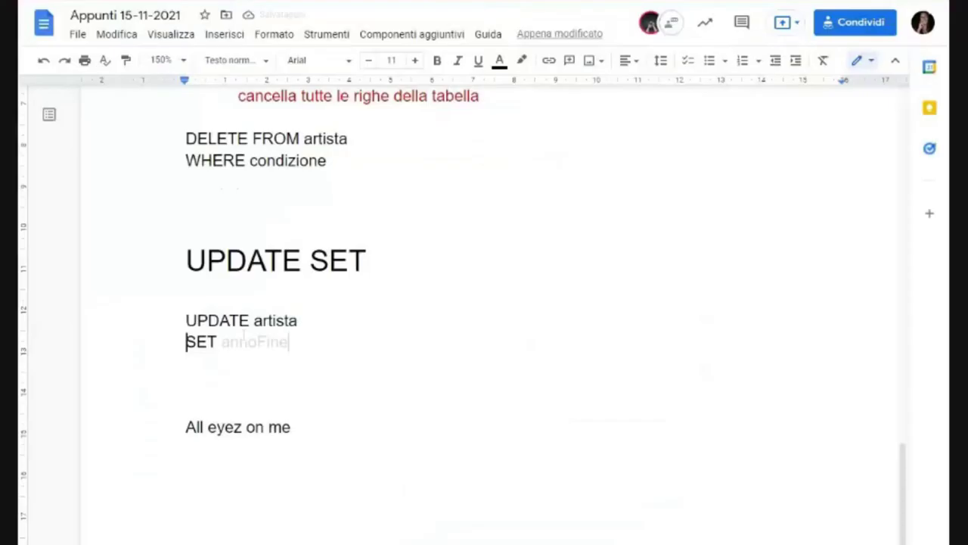
text(= 0)
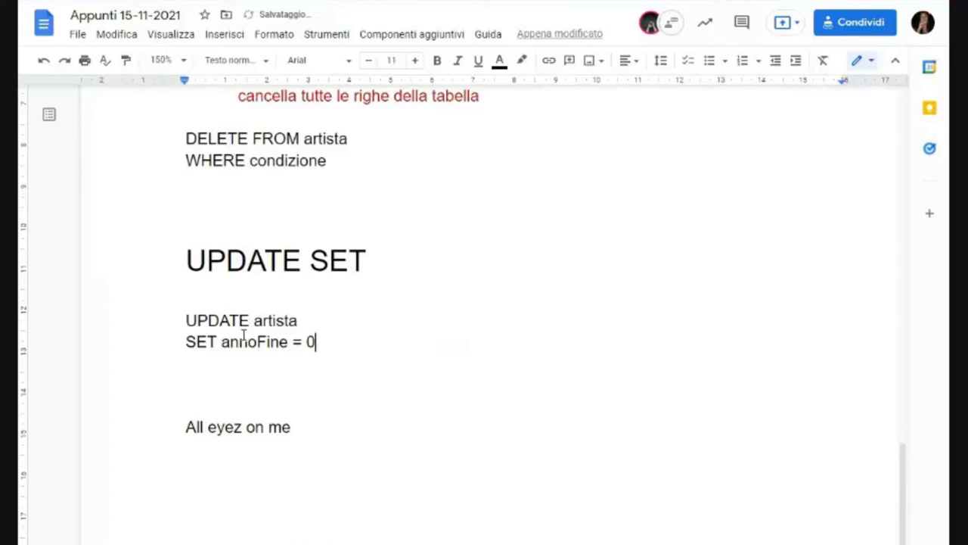
key(Return)
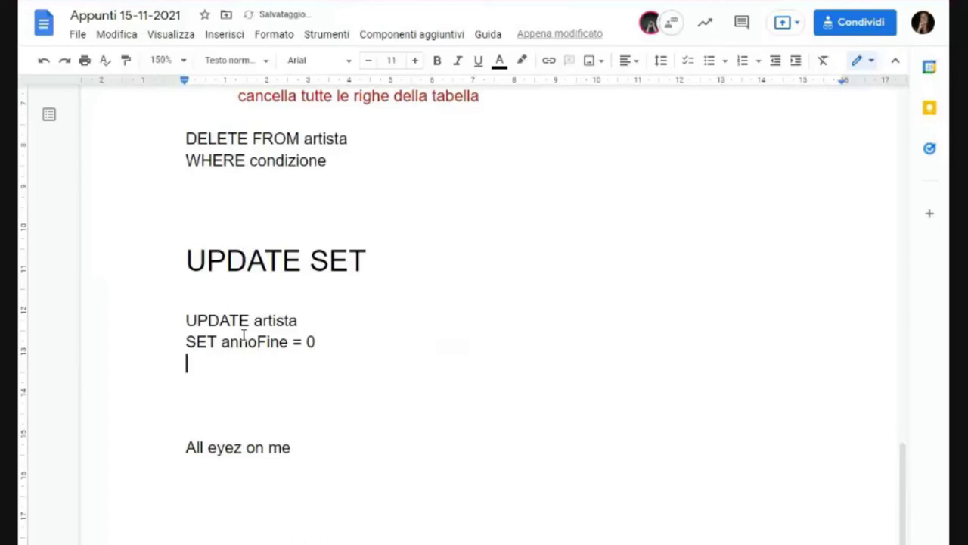
text(WHE)
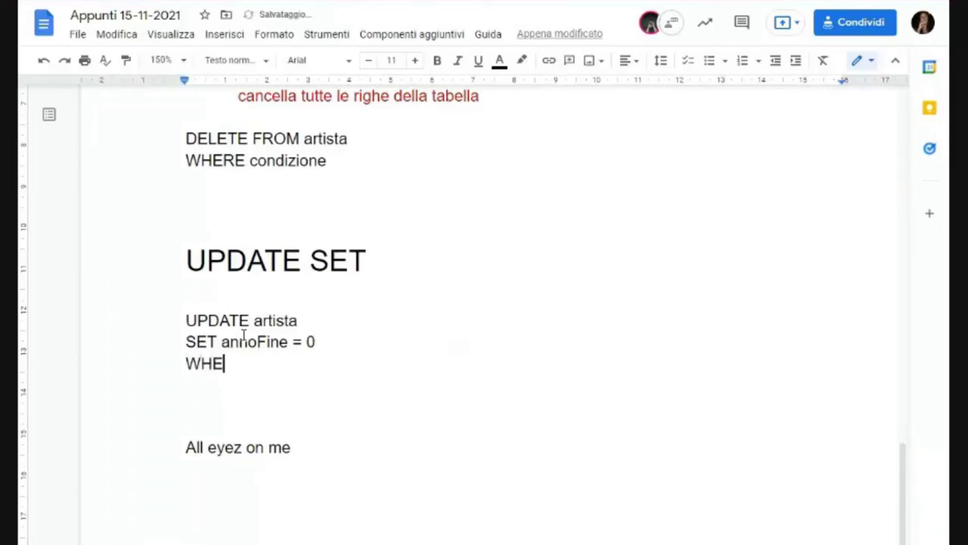
text(RE annoF)
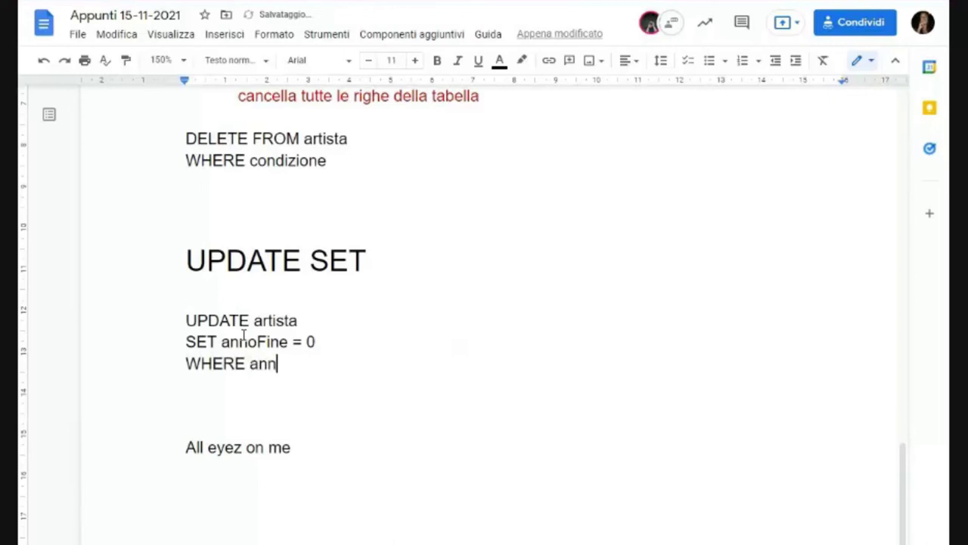